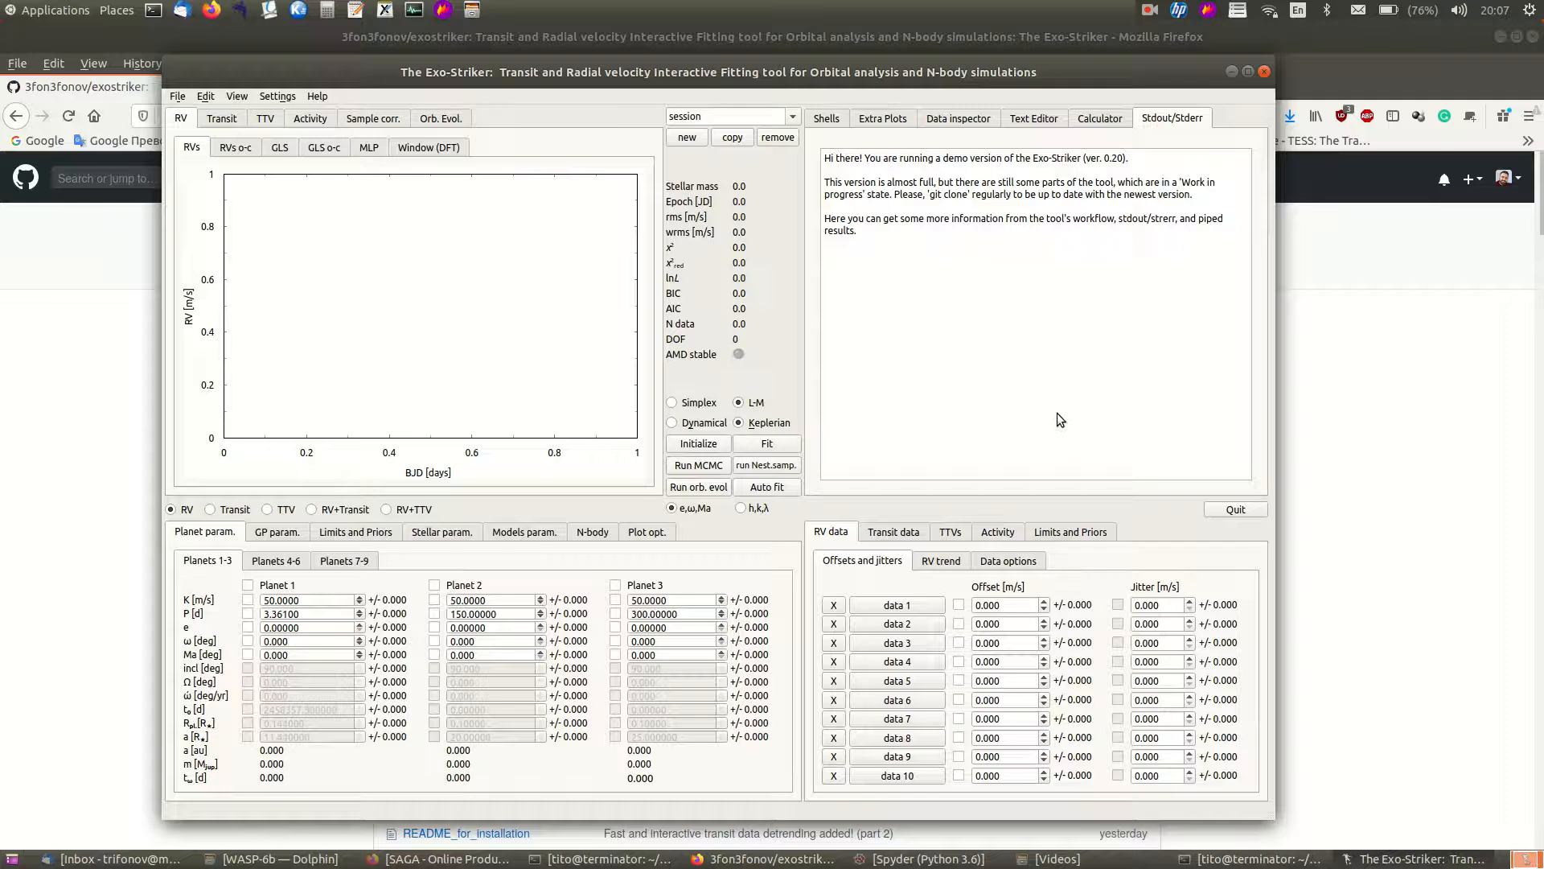
- Load WASP_6_lc_org.dat from the datafiles folder as transit data set 1
{"action": "left_click", "coordinate": [907, 533]}
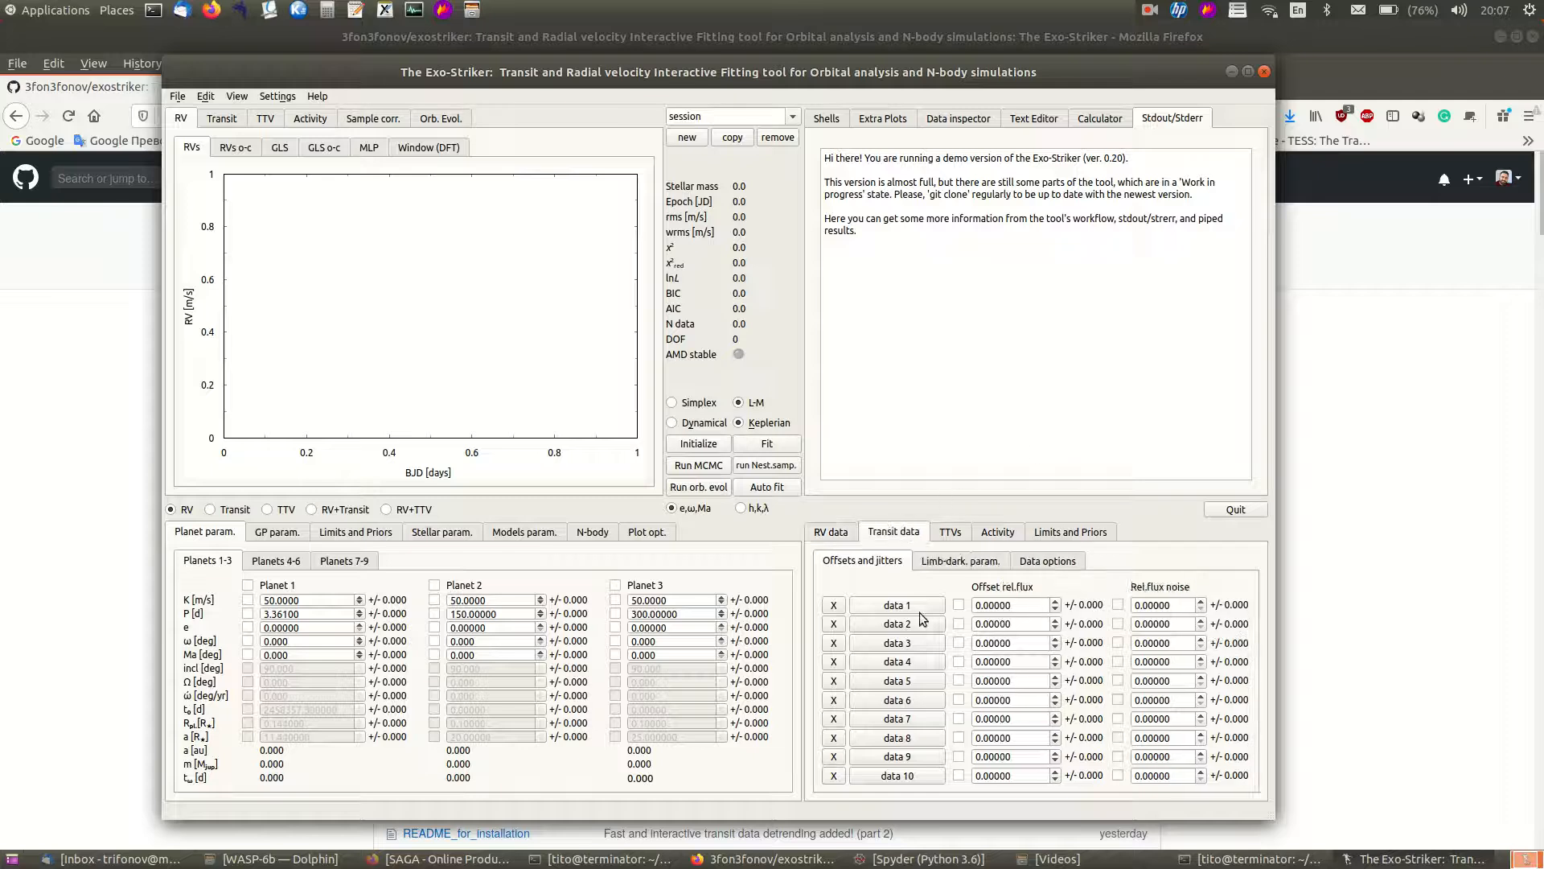
{"action": "left_click", "coordinate": [896, 605]}
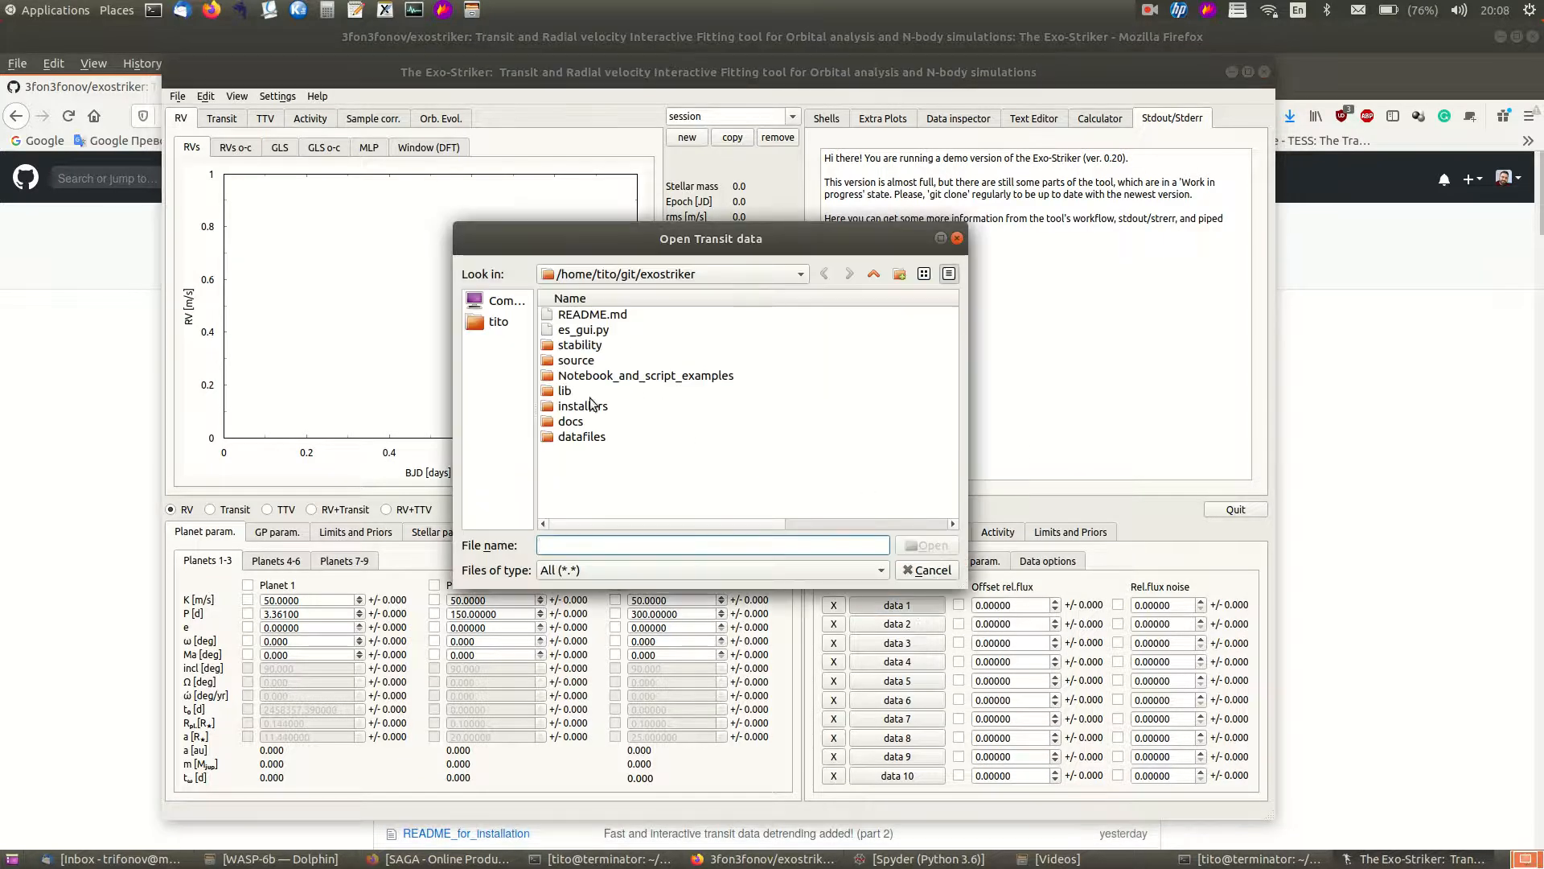
{"action": "double_click", "coordinate": [576, 437]}
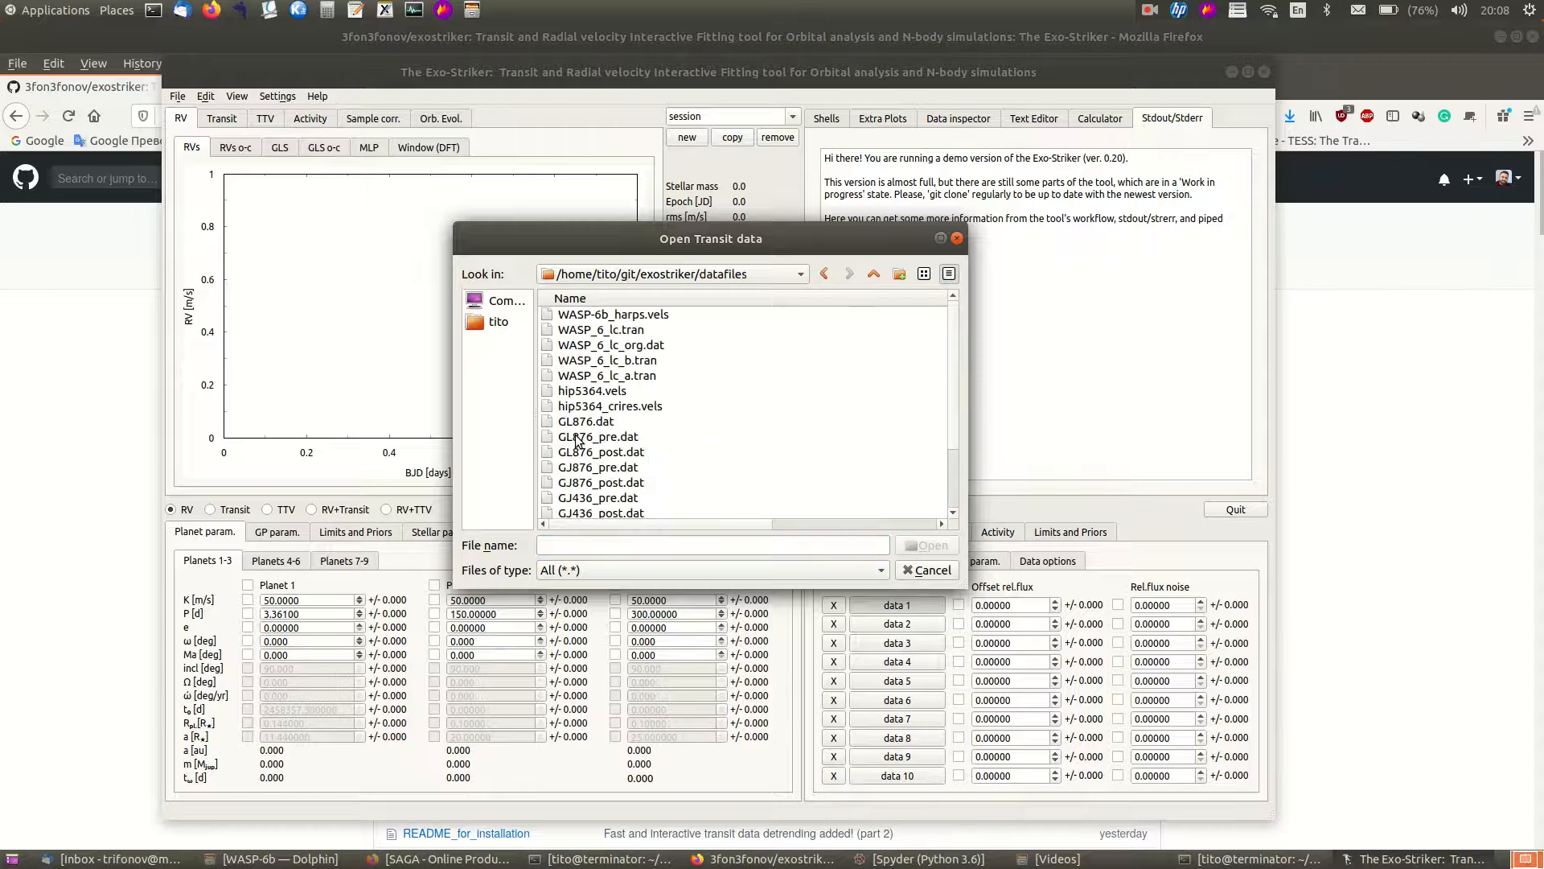
{"action": "left_click", "coordinate": [595, 347]}
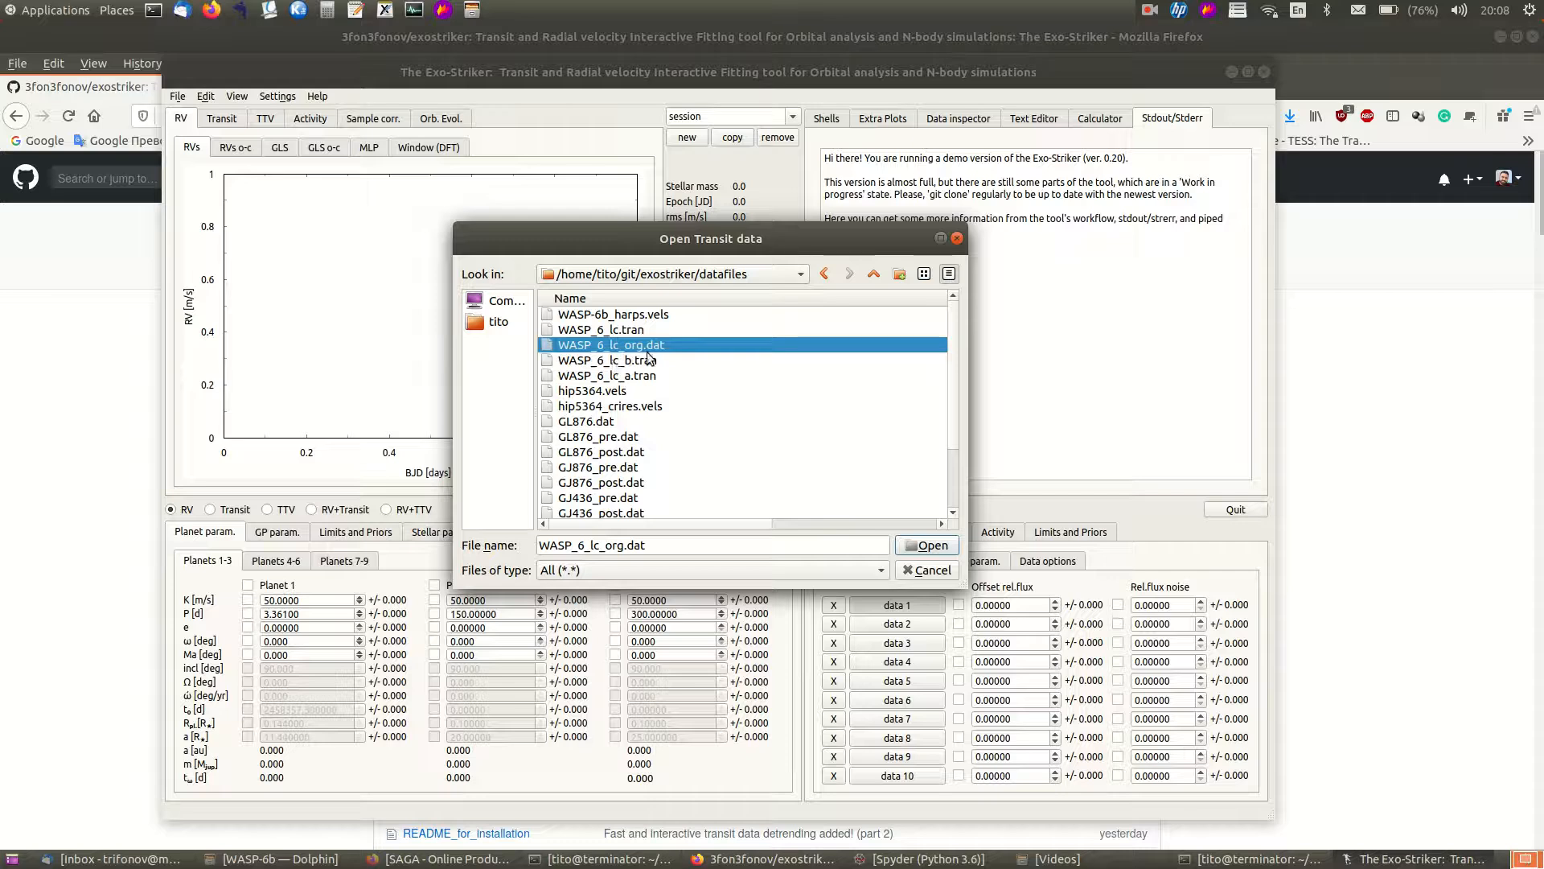
{"action": "left_click", "coordinate": [931, 546]}
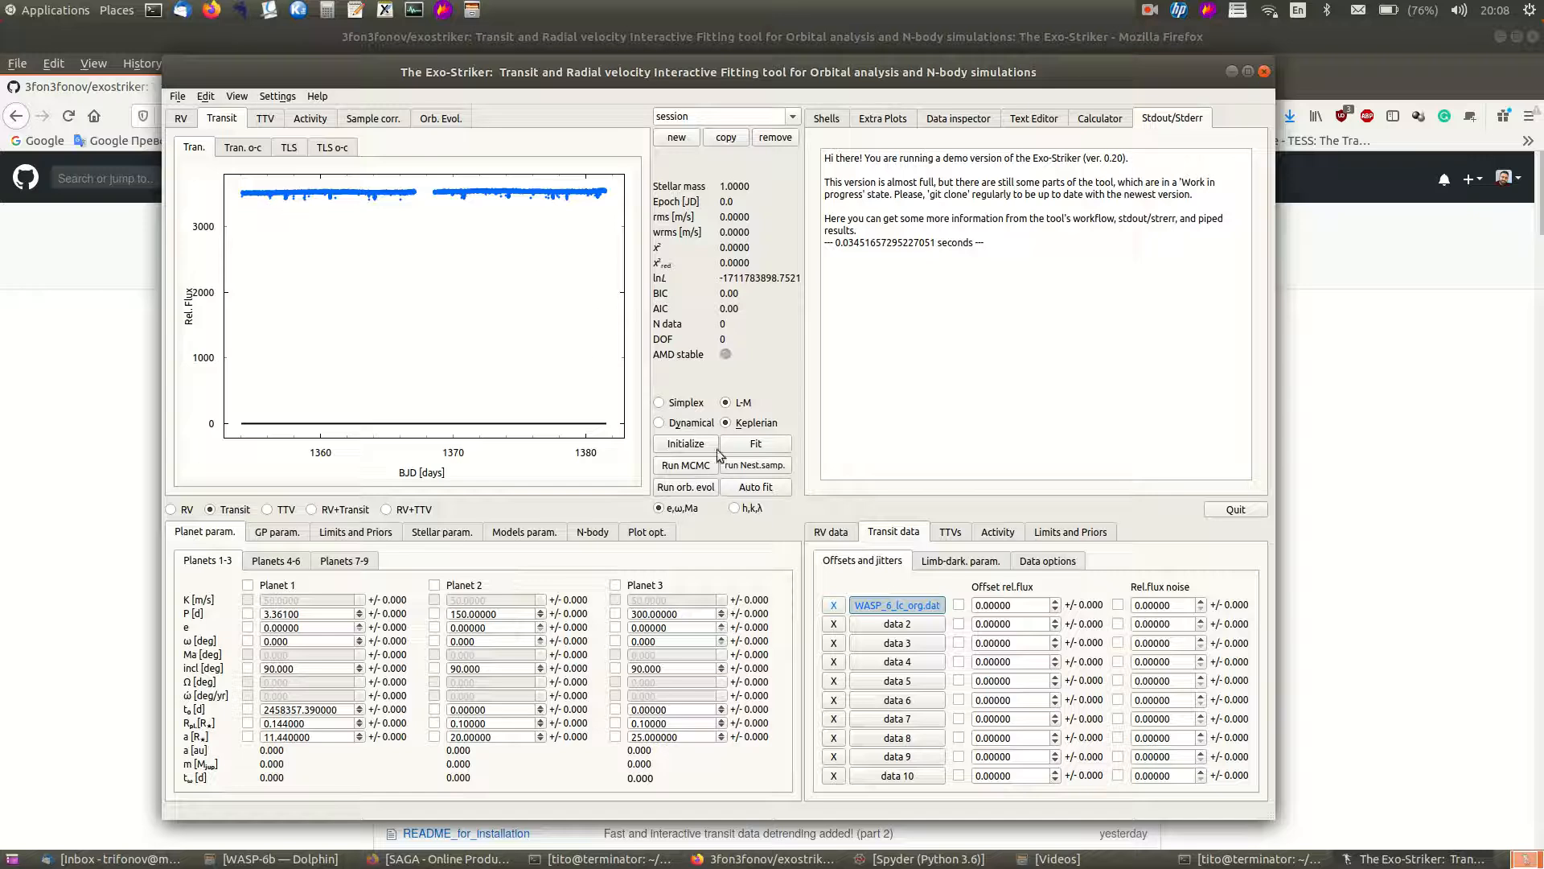
- Open the detrend window for transit data set 1 and move it into view
{"action": "left_click", "coordinate": [1060, 563]}
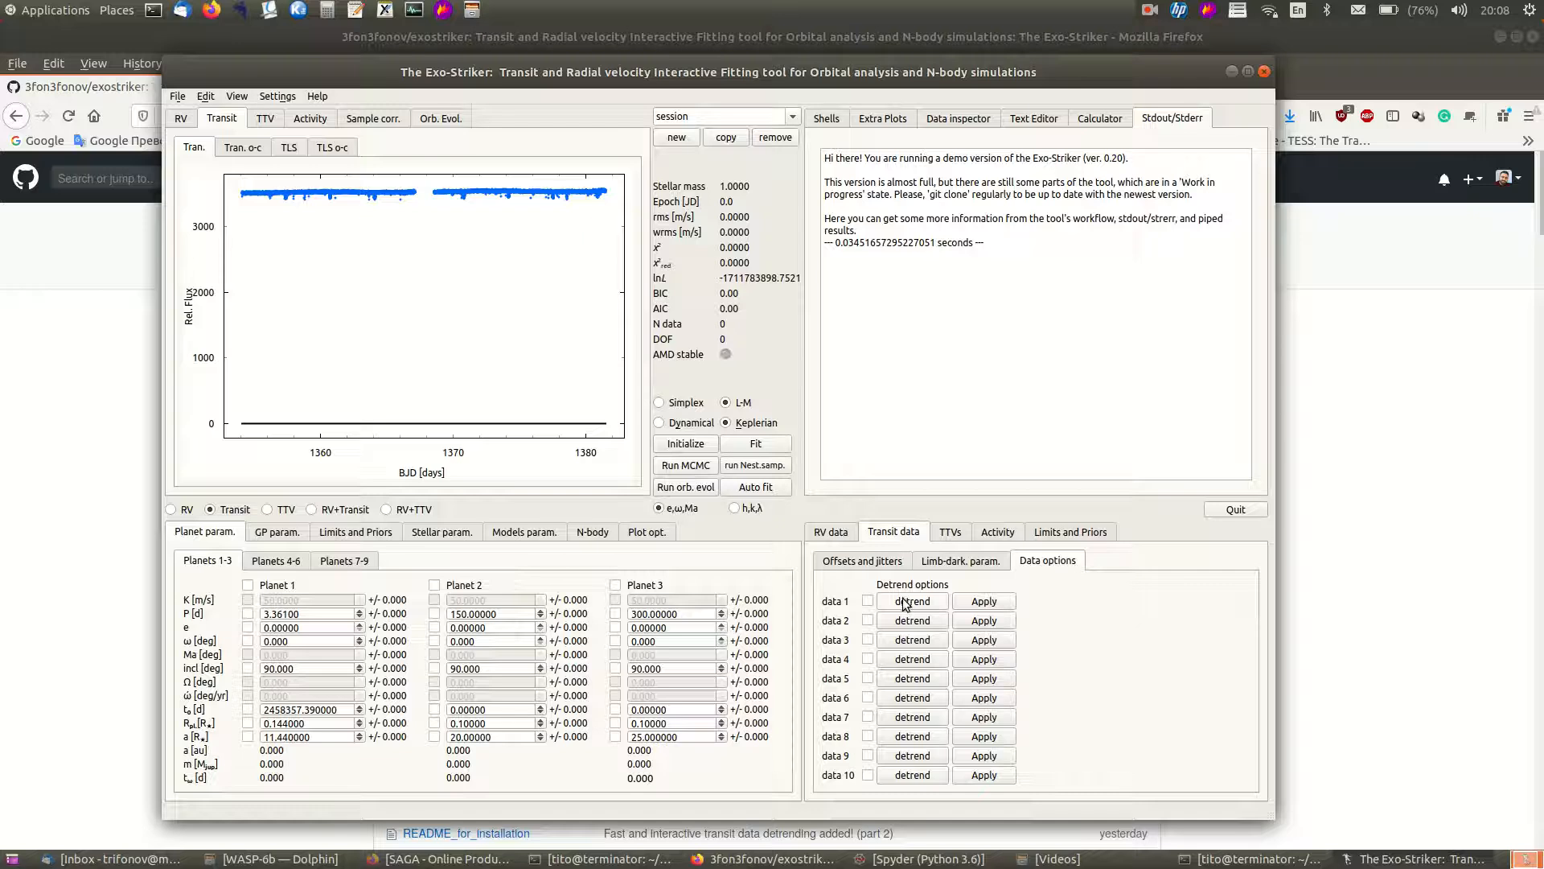
{"action": "left_click", "coordinate": [859, 560]}
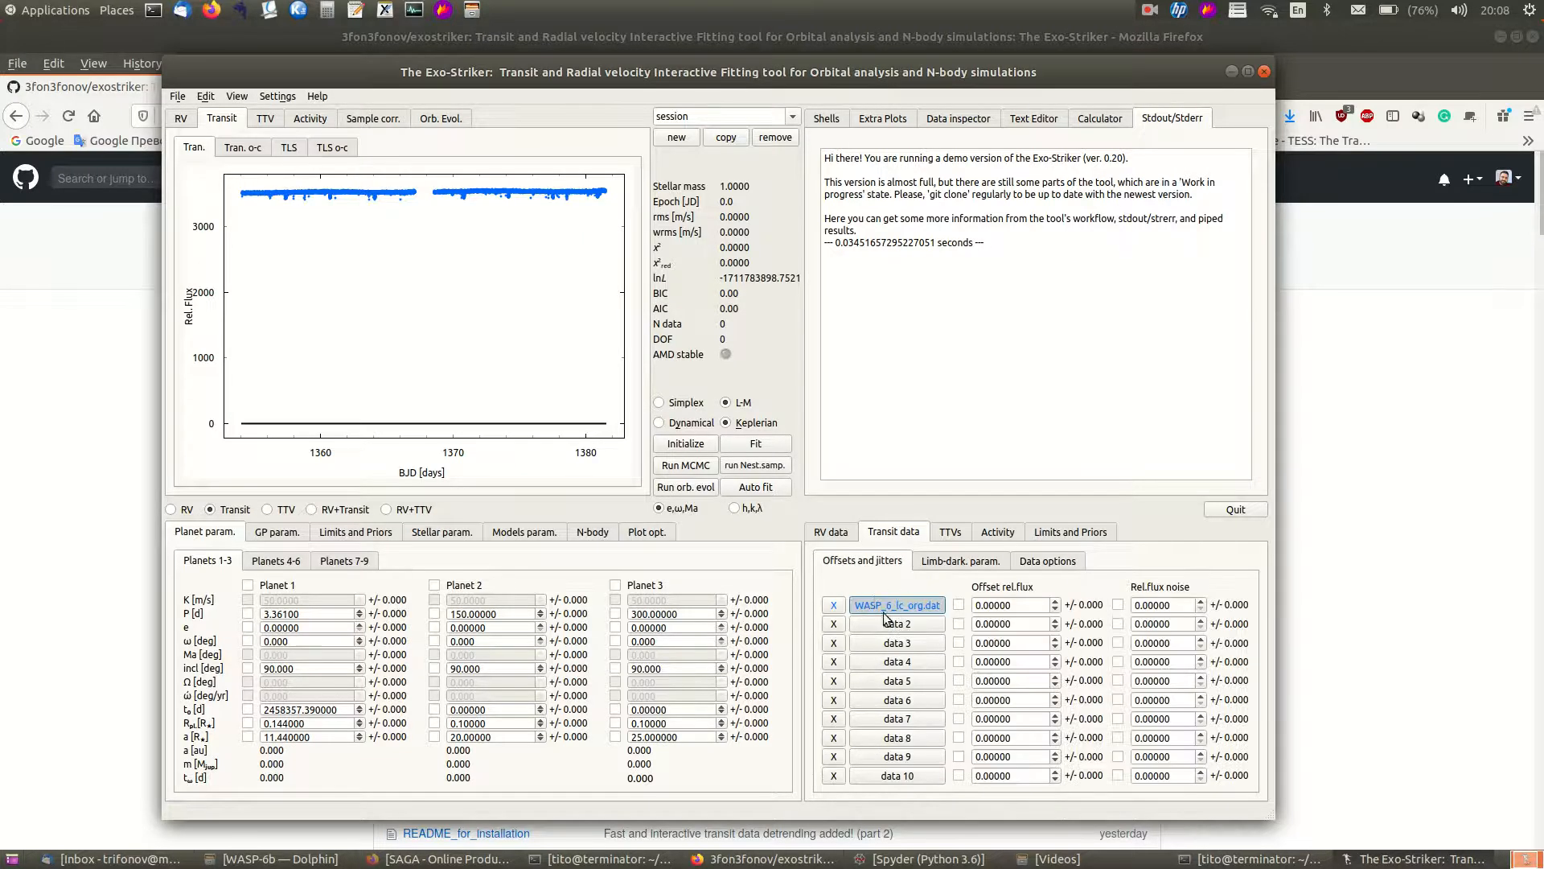
{"action": "left_click", "coordinate": [1036, 563]}
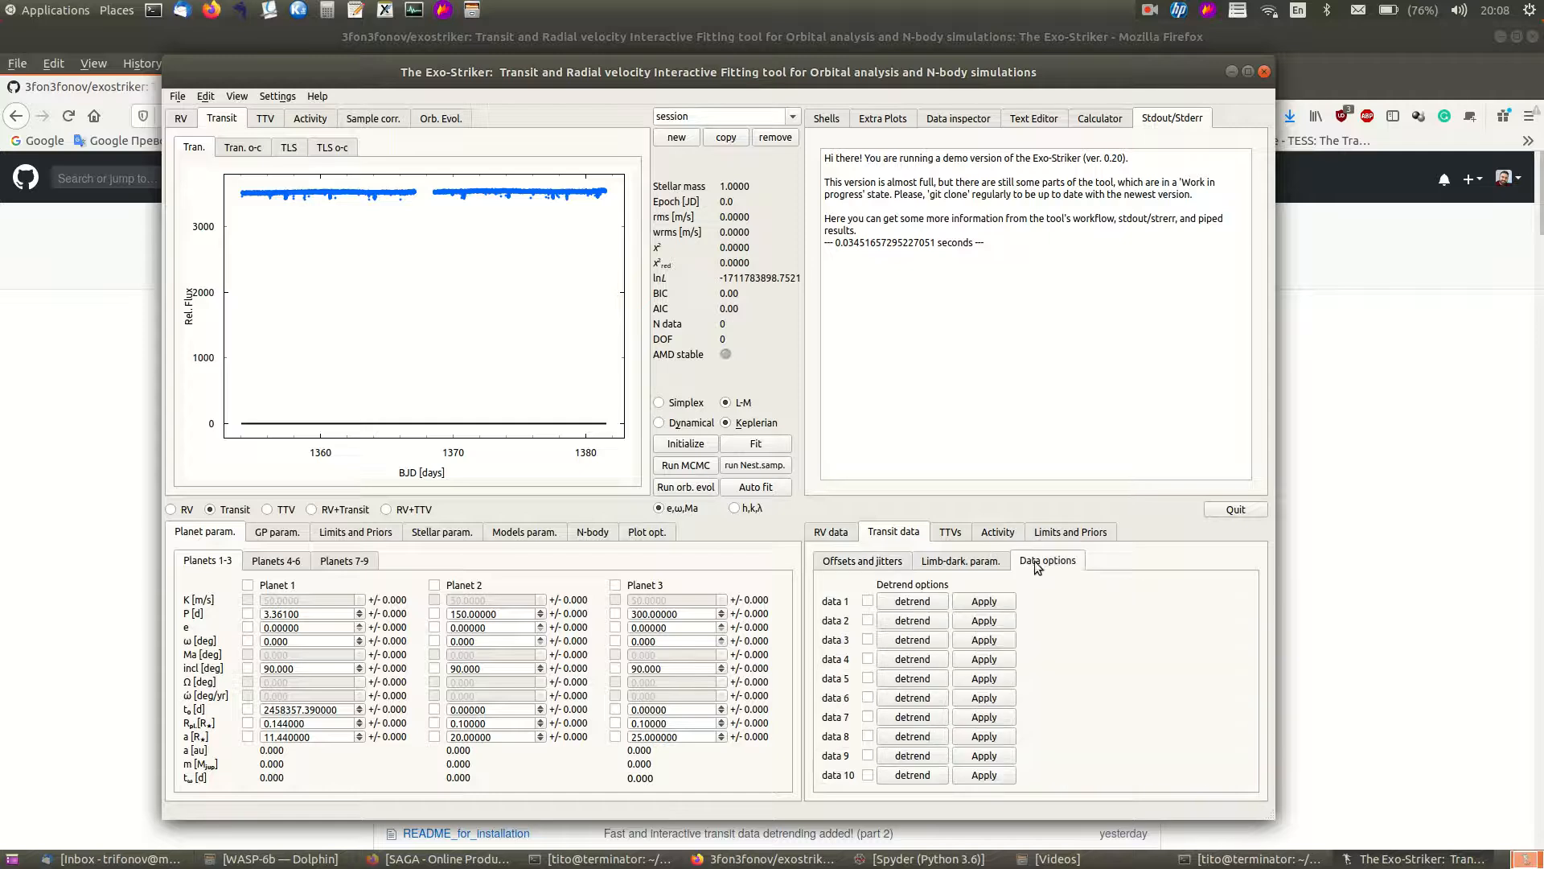
{"action": "left_click", "coordinate": [911, 602]}
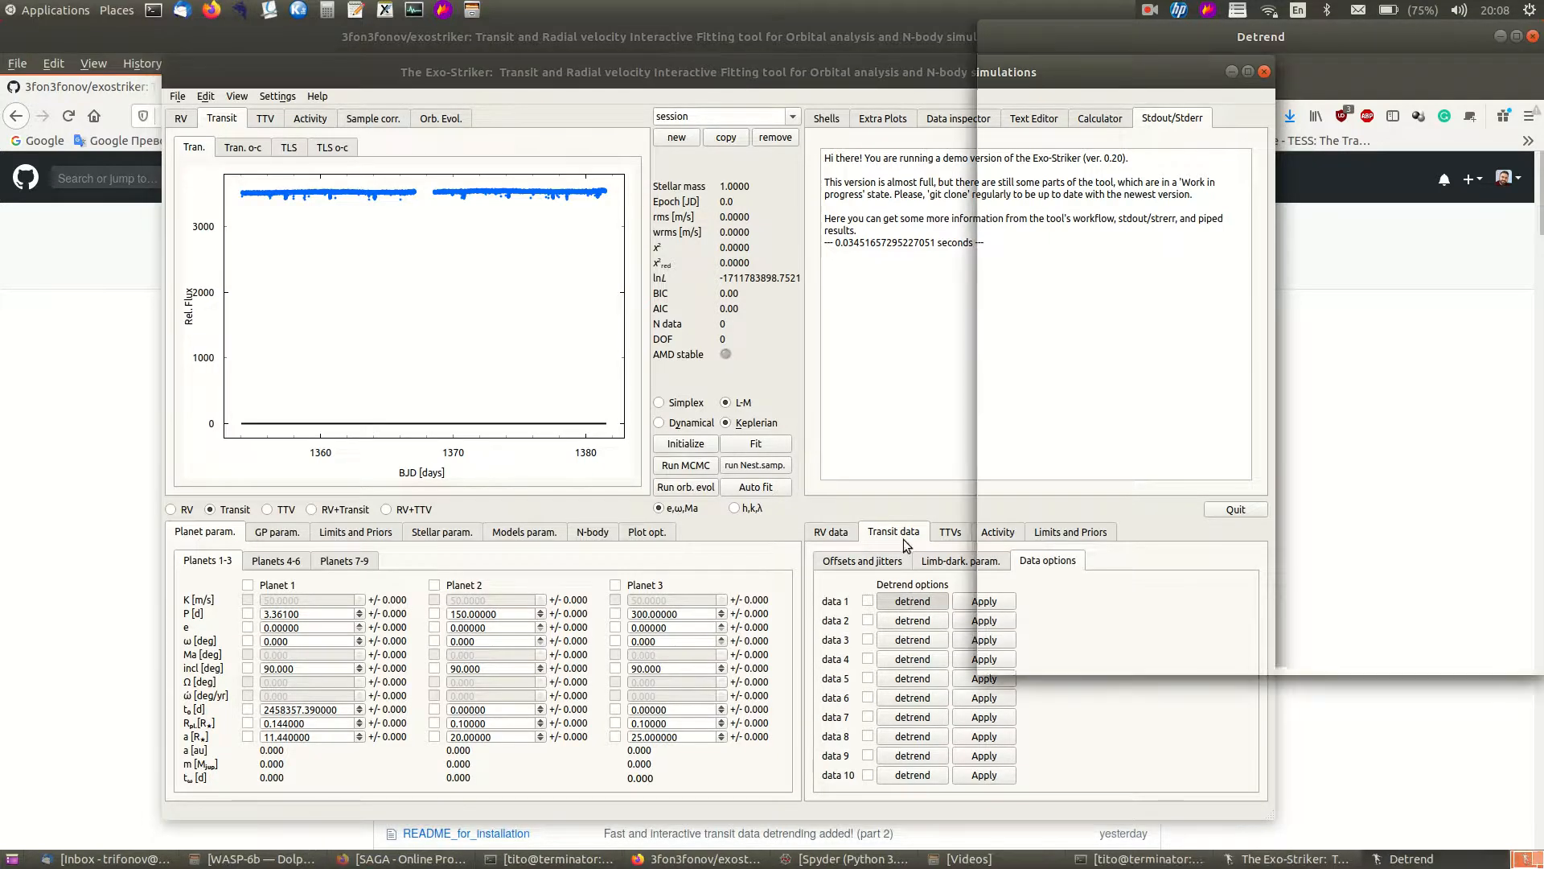
{"action": "left_click_drag", "start_coordinate": [1107, 42], "coordinate": [812, 133]}
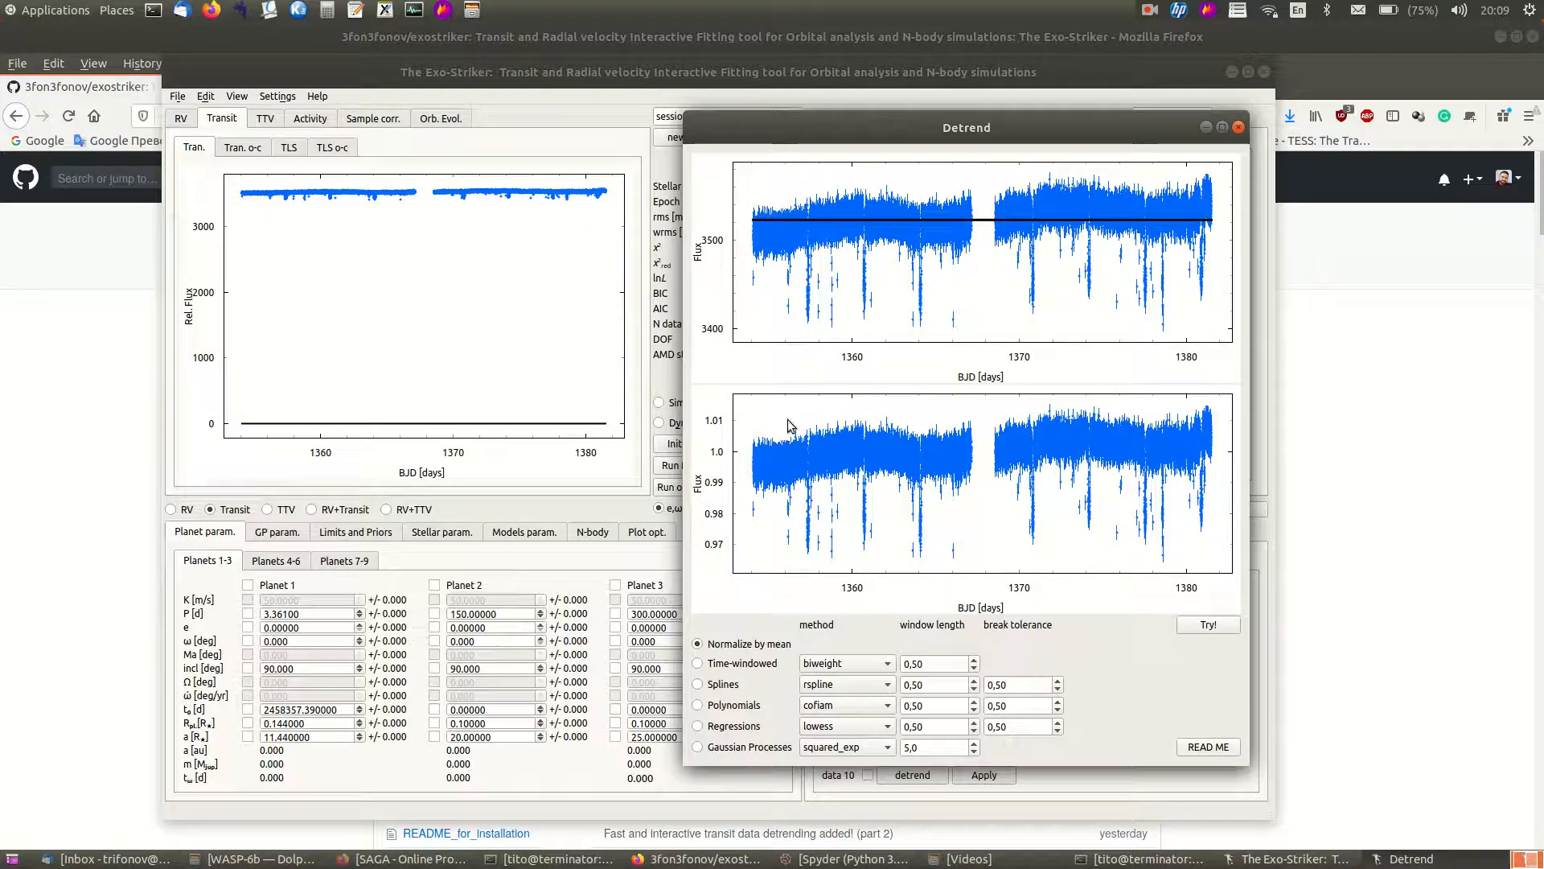
{"action": "scroll", "coordinate": [910, 259], "scroll_direction": "up", "scroll_amount": 2}
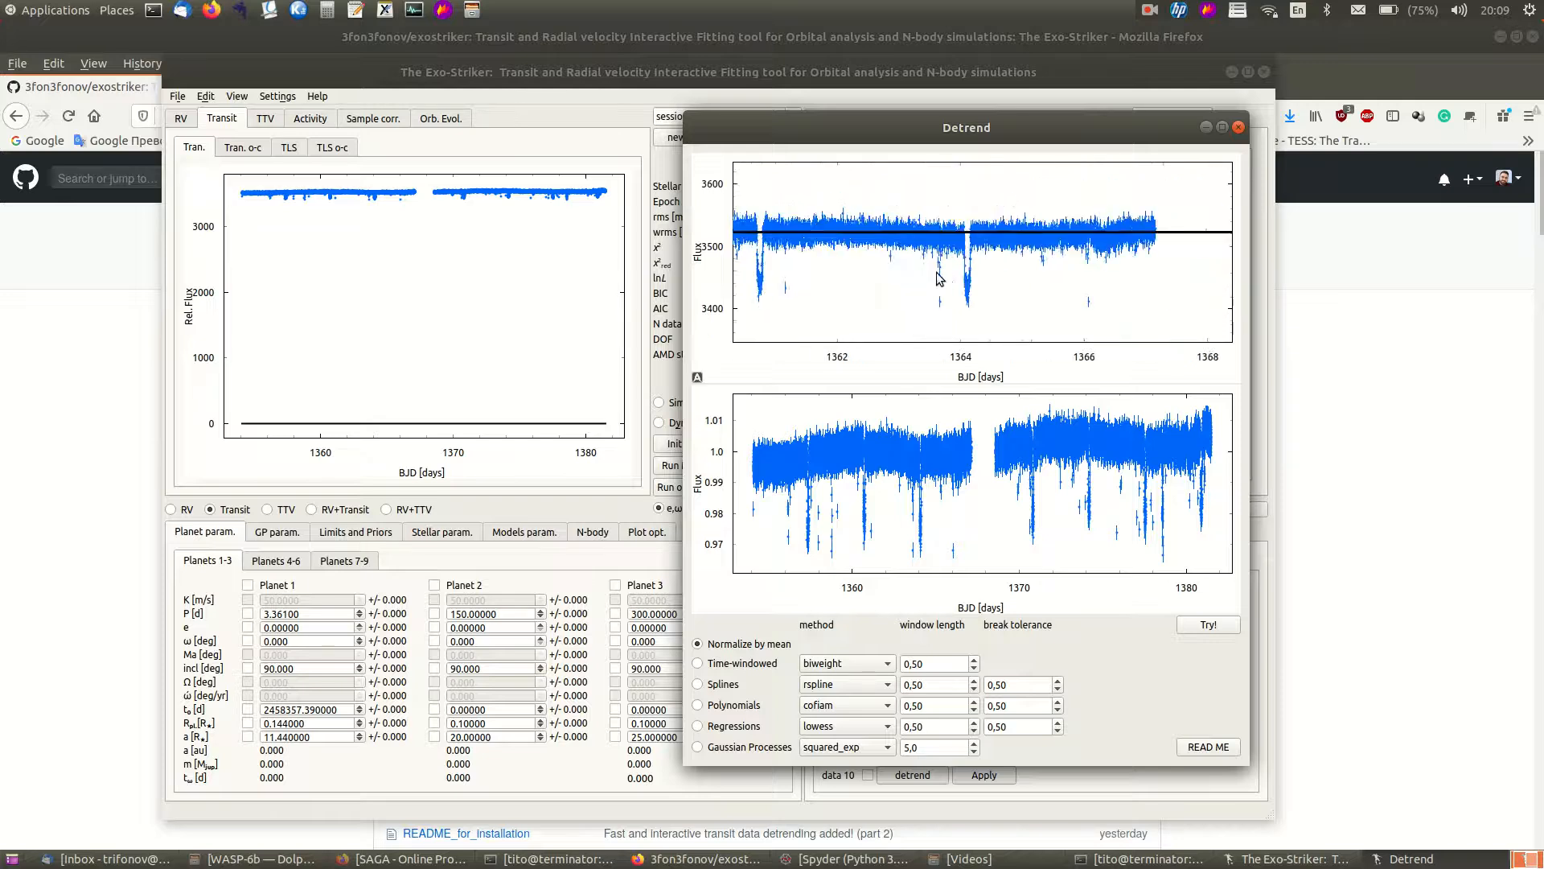
{"action": "scroll", "coordinate": [910, 259], "scroll_direction": "down", "scroll_amount": 2}
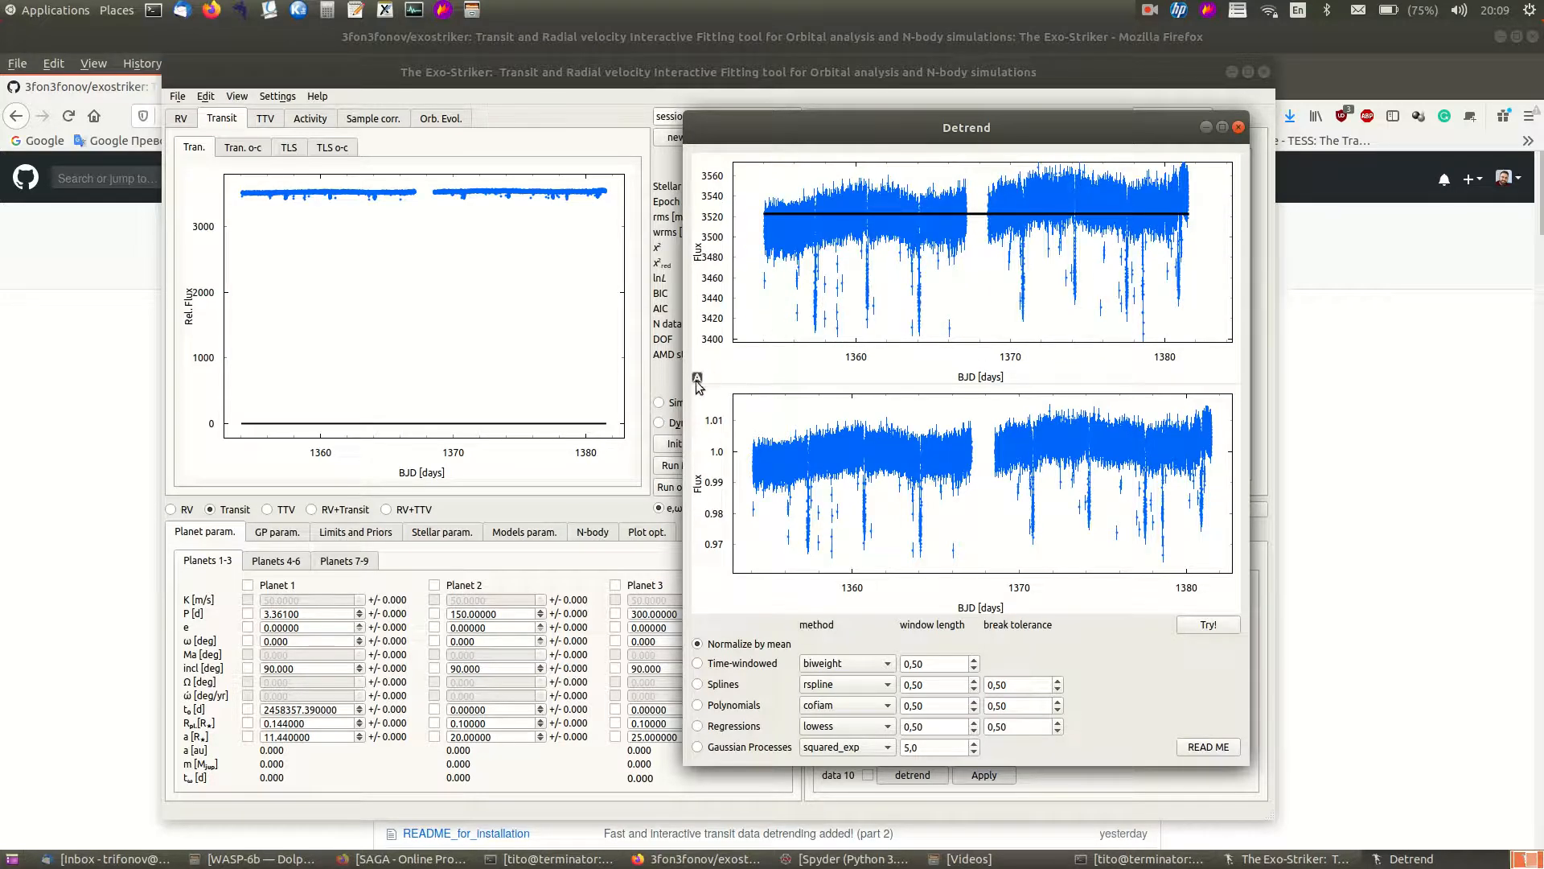
{"action": "left_click", "coordinate": [697, 378]}
{"action": "right_click", "coordinate": [912, 266]}
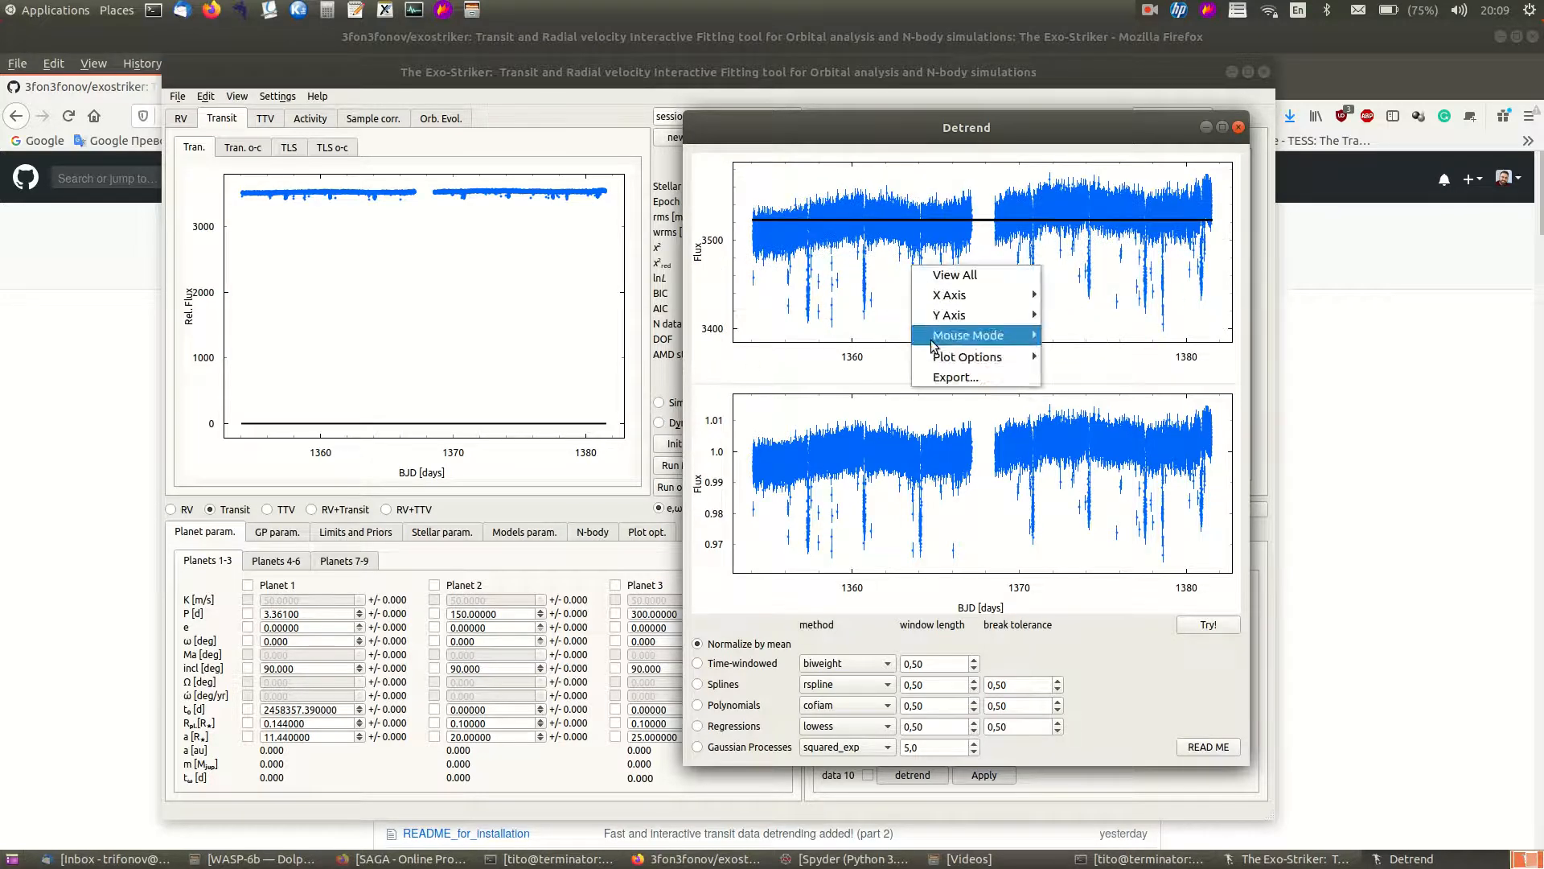
{"action": "left_click", "coordinate": [957, 378]}
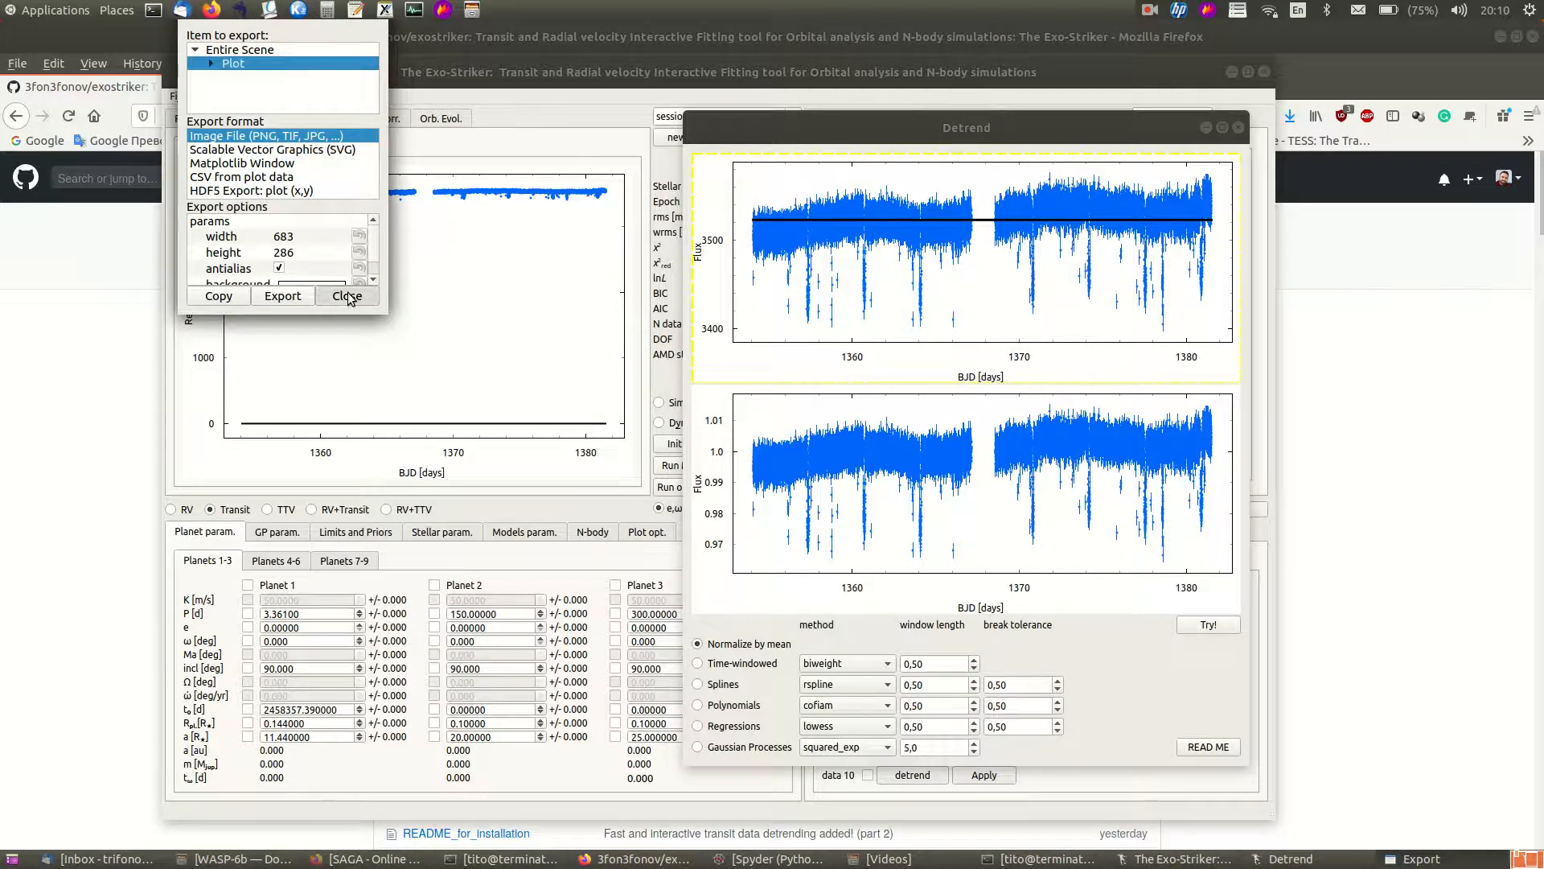
{"action": "left_click", "coordinate": [347, 296]}
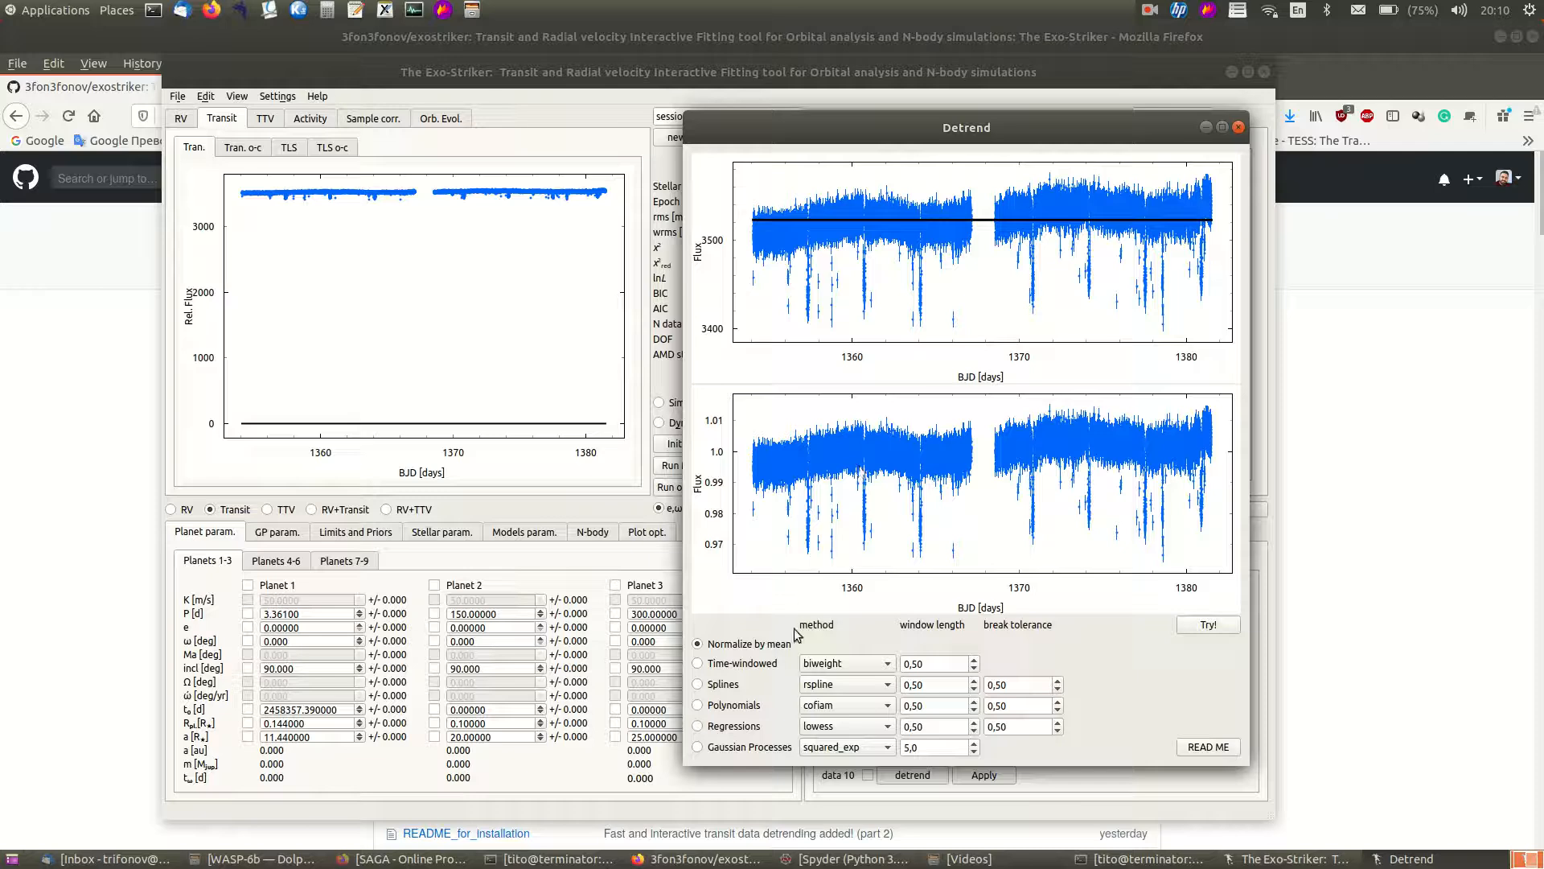
- Preview a Splines detrend of the light curve, switching the spline method to hspline
{"action": "left_click", "coordinate": [698, 685]}
{"action": "left_click", "coordinate": [1207, 626]}
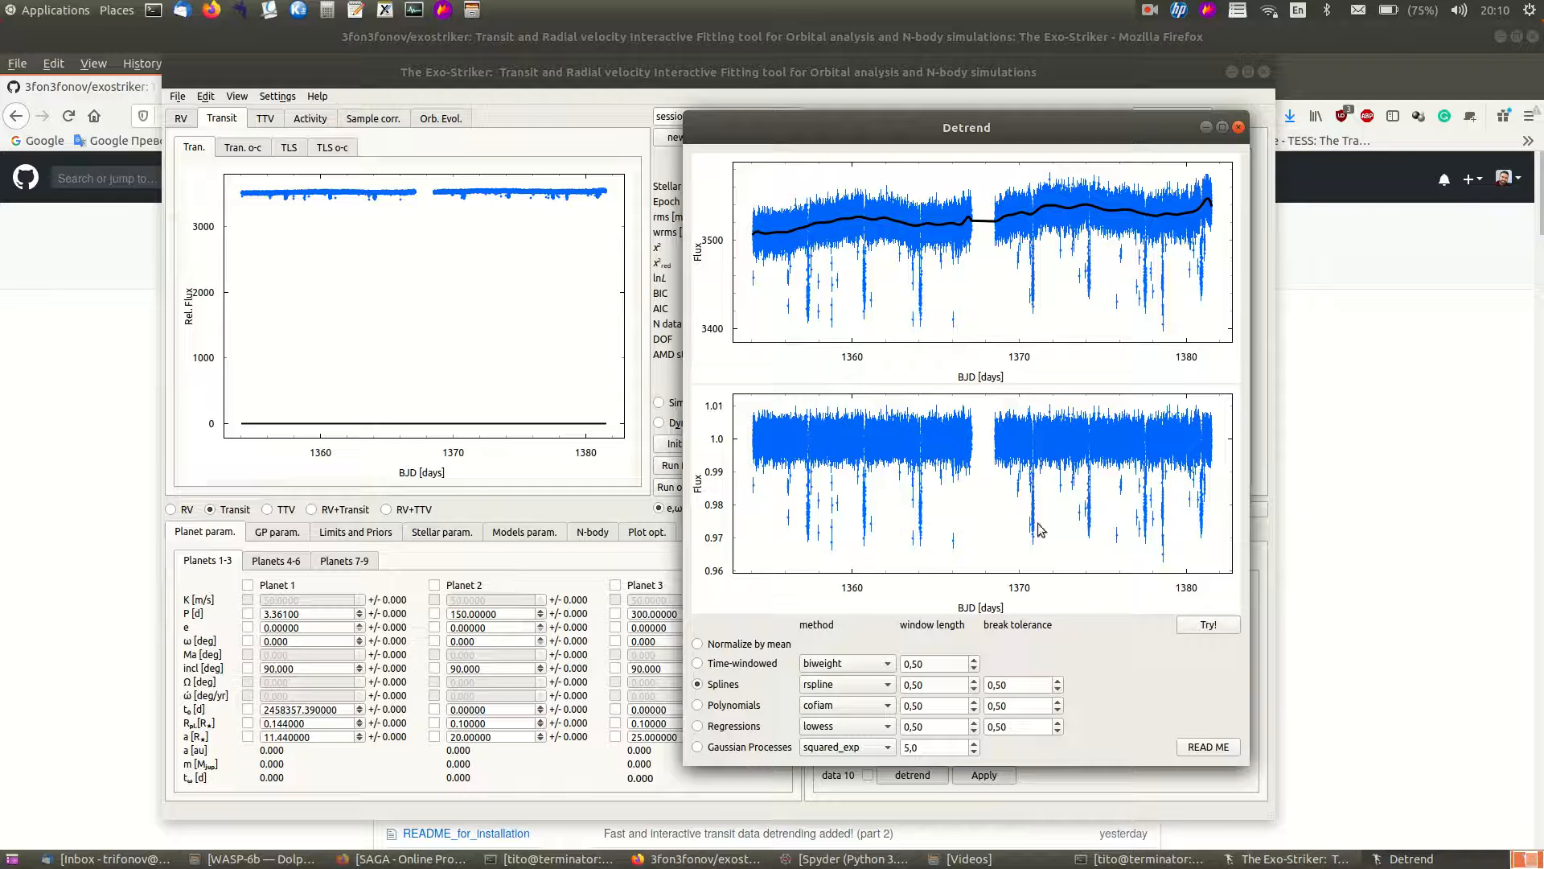
{"action": "left_click", "coordinate": [828, 688]}
{"action": "left_click", "coordinate": [836, 704]}
{"action": "left_click", "coordinate": [1228, 630]}
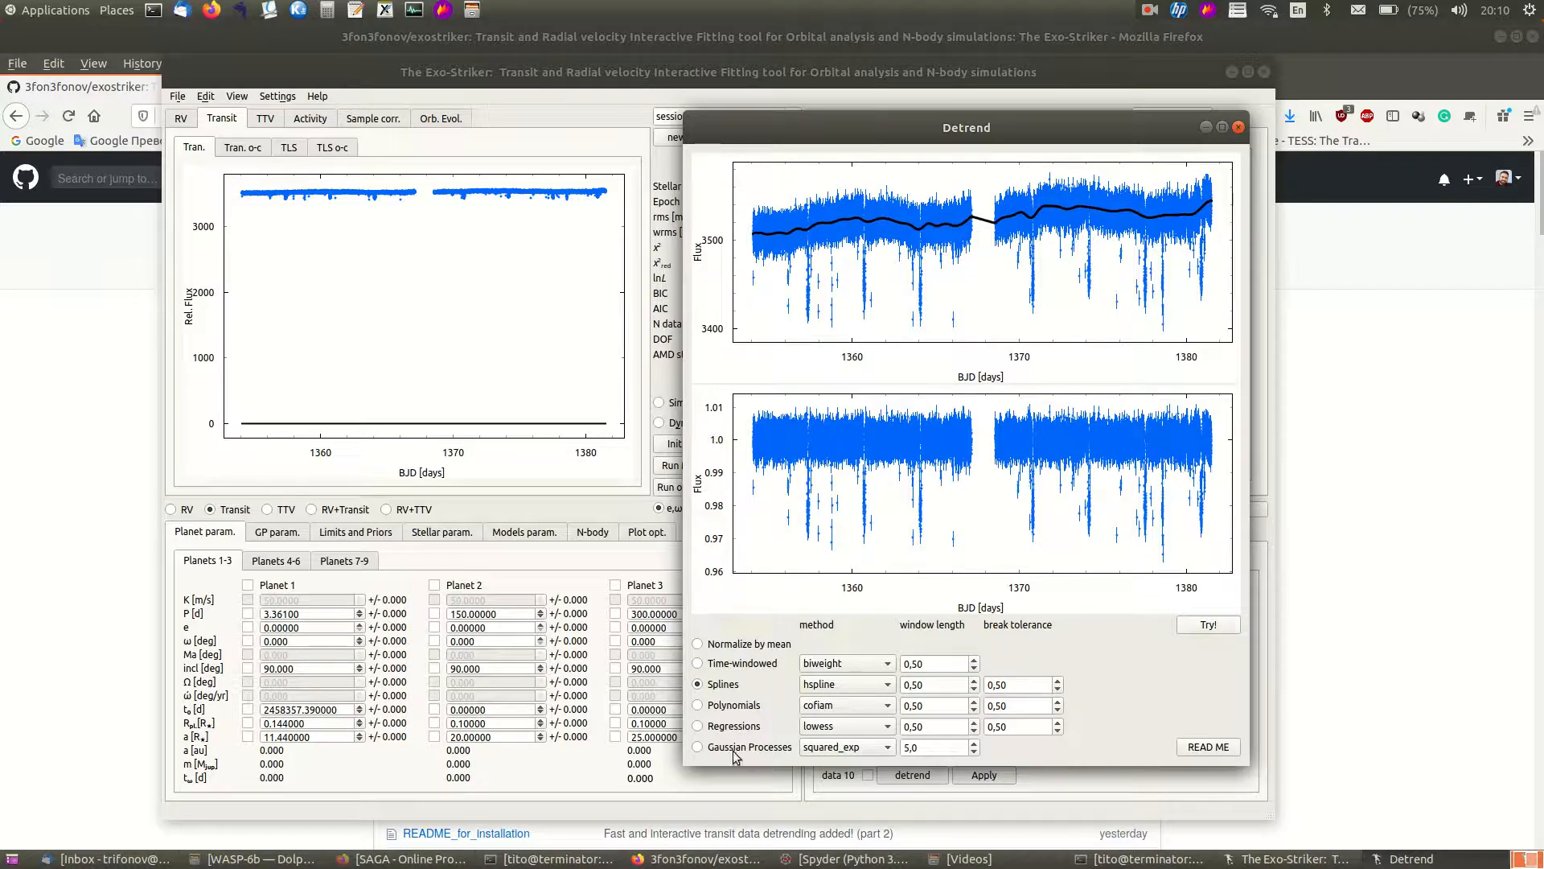
- Preview a Regressions detrend using the ridge method
{"action": "left_click", "coordinate": [723, 726]}
{"action": "left_click", "coordinate": [844, 726]}
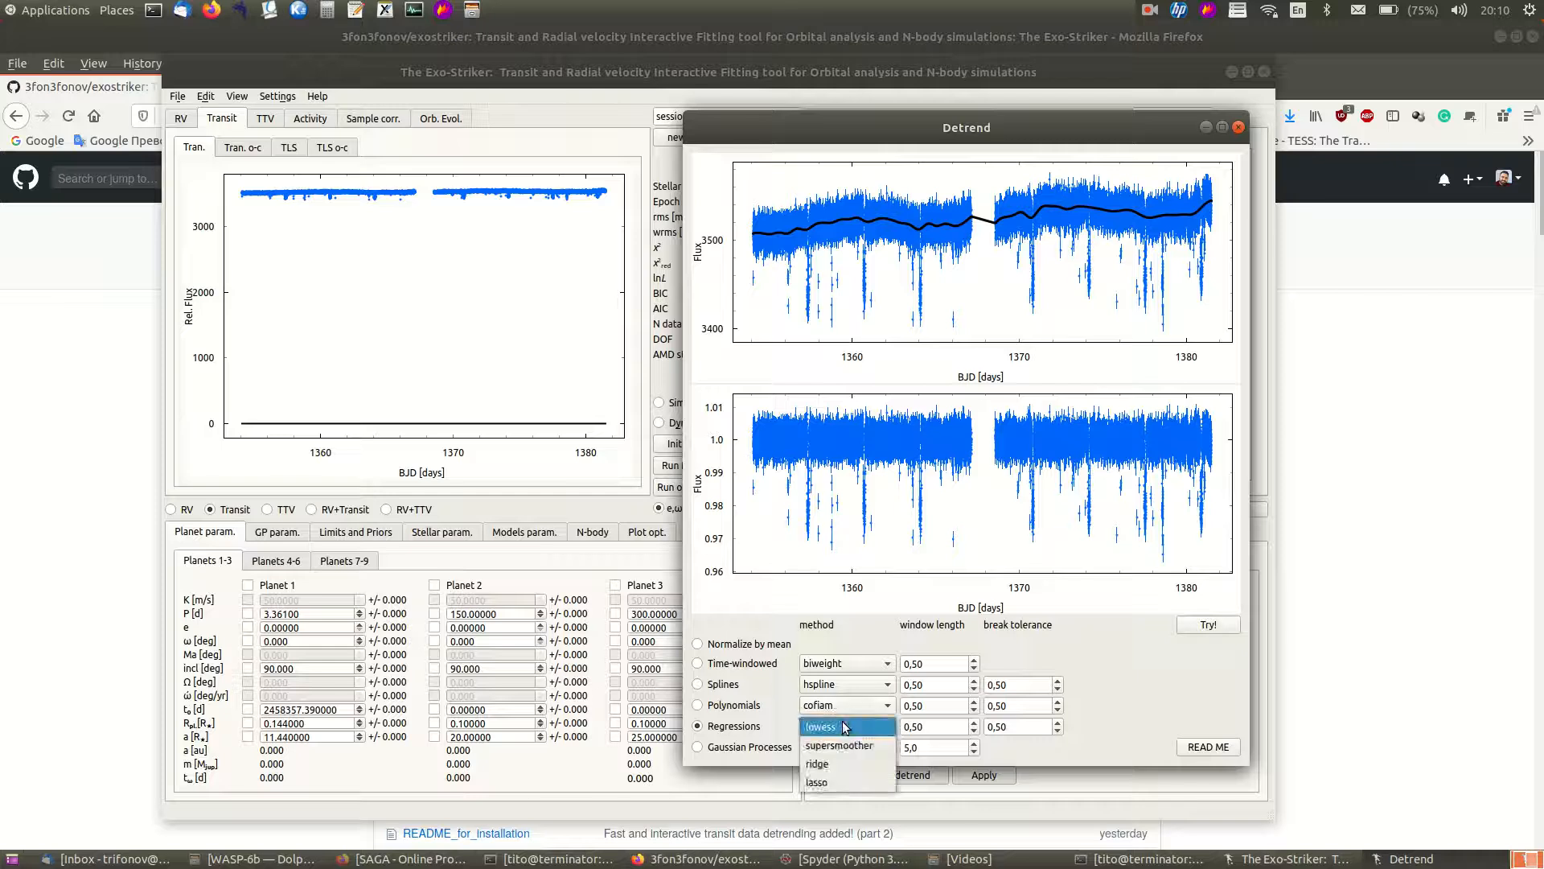
{"action": "left_click", "coordinate": [831, 766]}
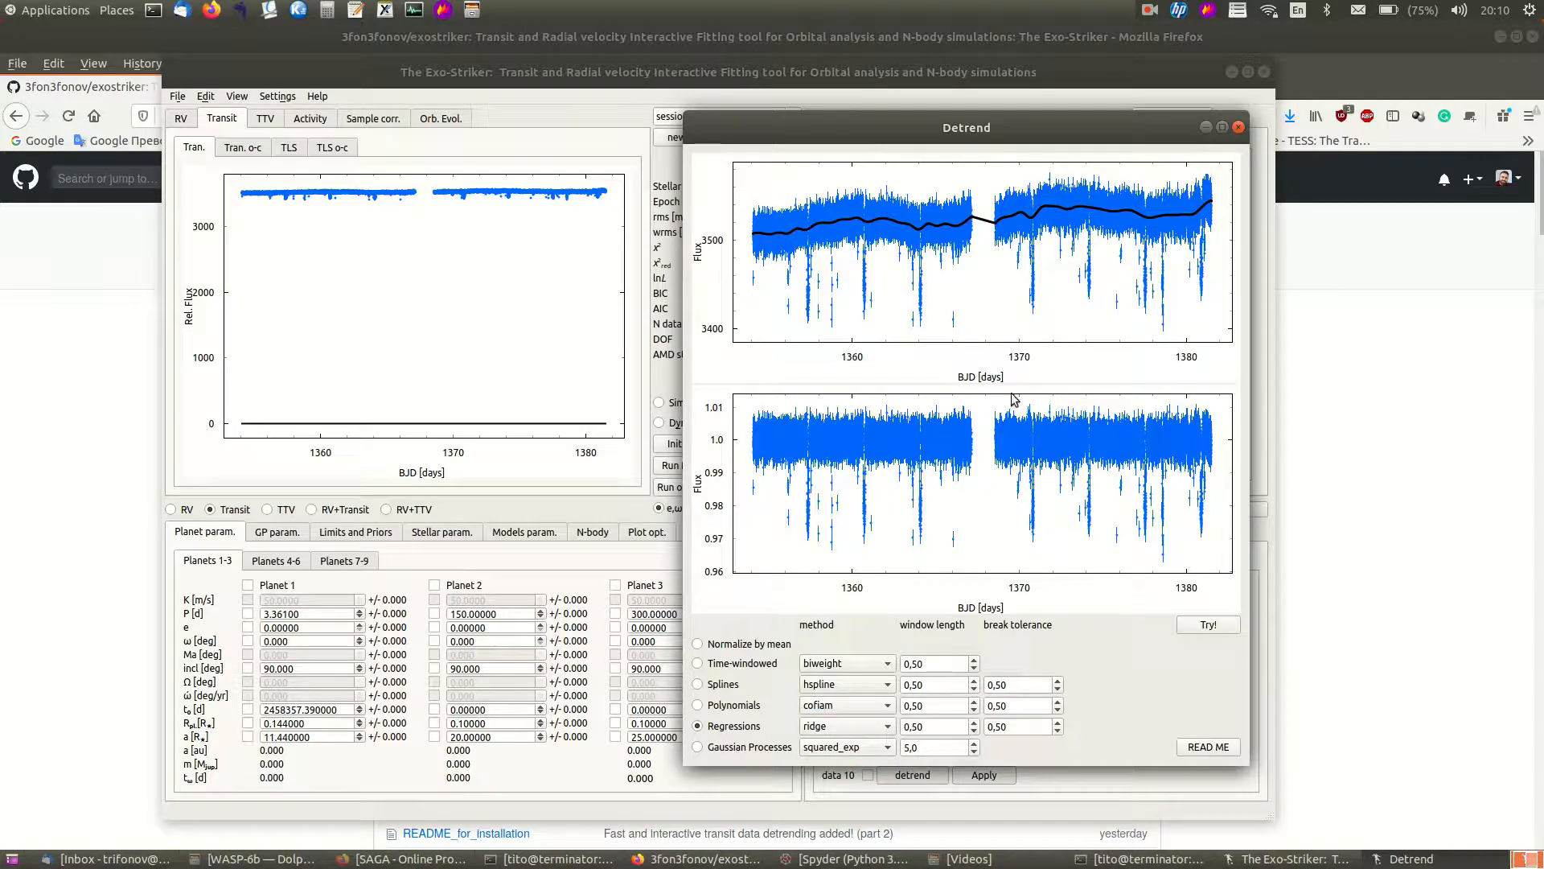
{"action": "left_click", "coordinate": [1201, 627]}
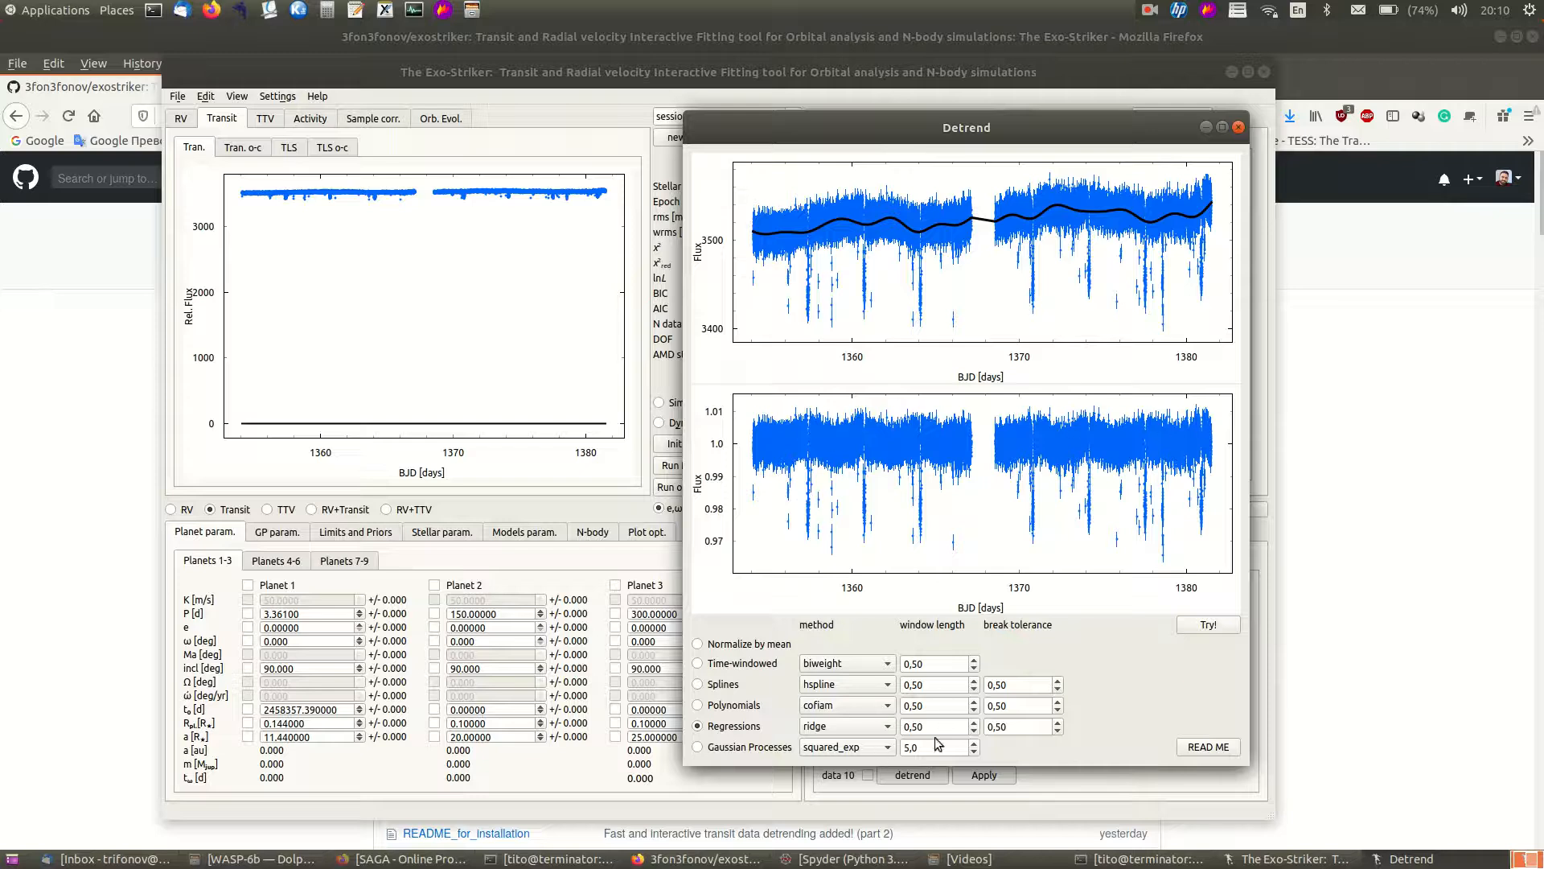
- Set the regression window length to 1,00 and preview the detrend again
{"action": "left_click", "coordinate": [974, 722]}
{"action": "left_click", "coordinate": [974, 722]}
{"action": "left_click", "coordinate": [1211, 629]}
{"action": "left_click", "coordinate": [1210, 627]}
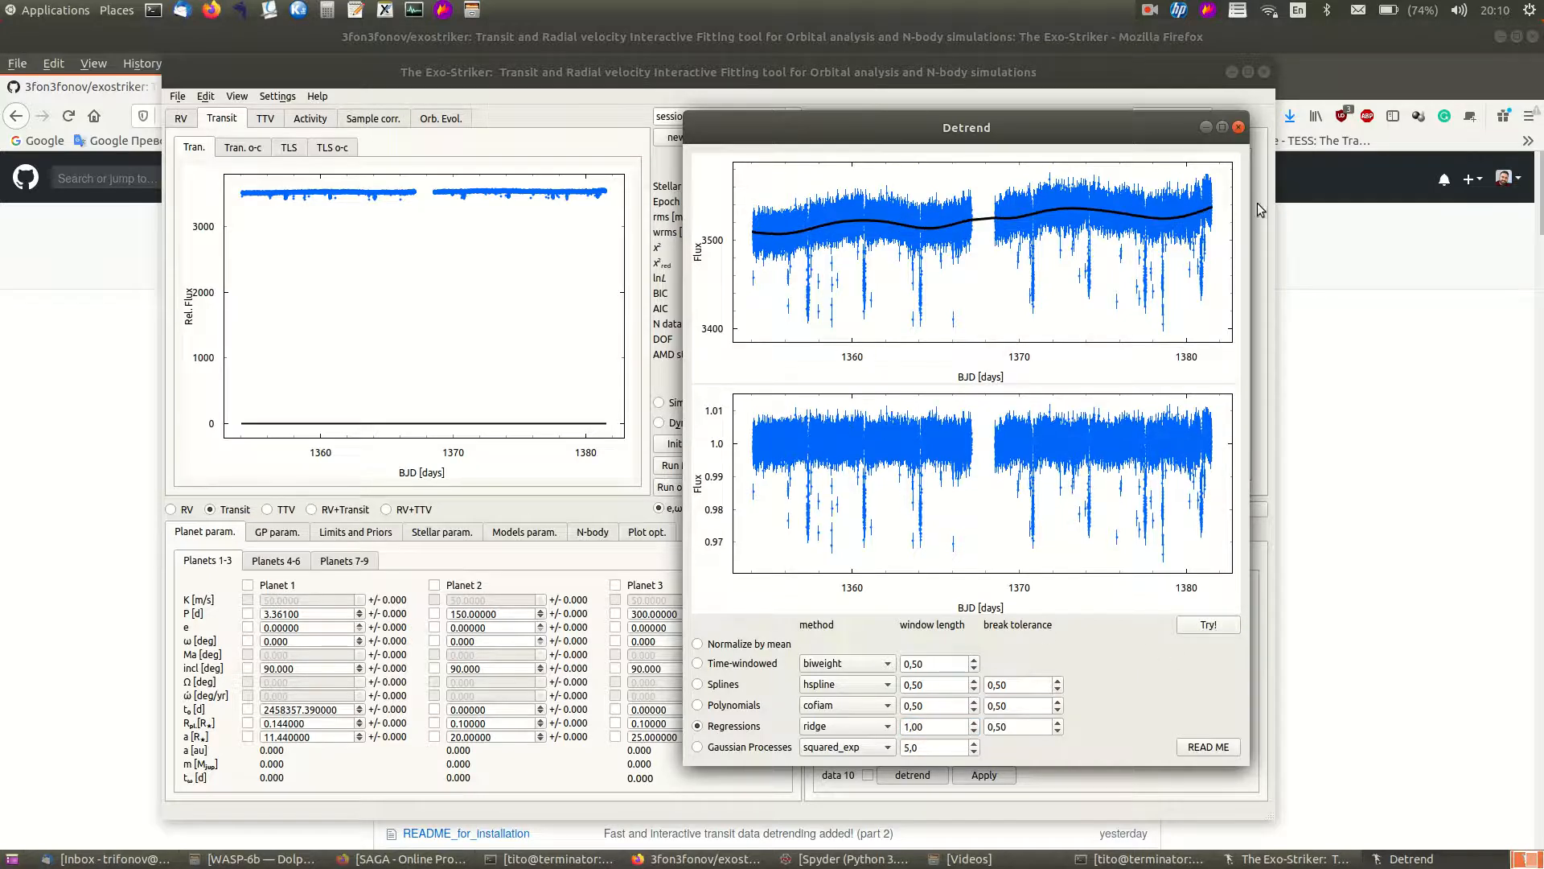
- Reselect the Splines detrend, preview it, close the window and apply the detrending to data set 1
{"action": "left_click", "coordinate": [714, 686]}
{"action": "left_click", "coordinate": [1208, 626]}
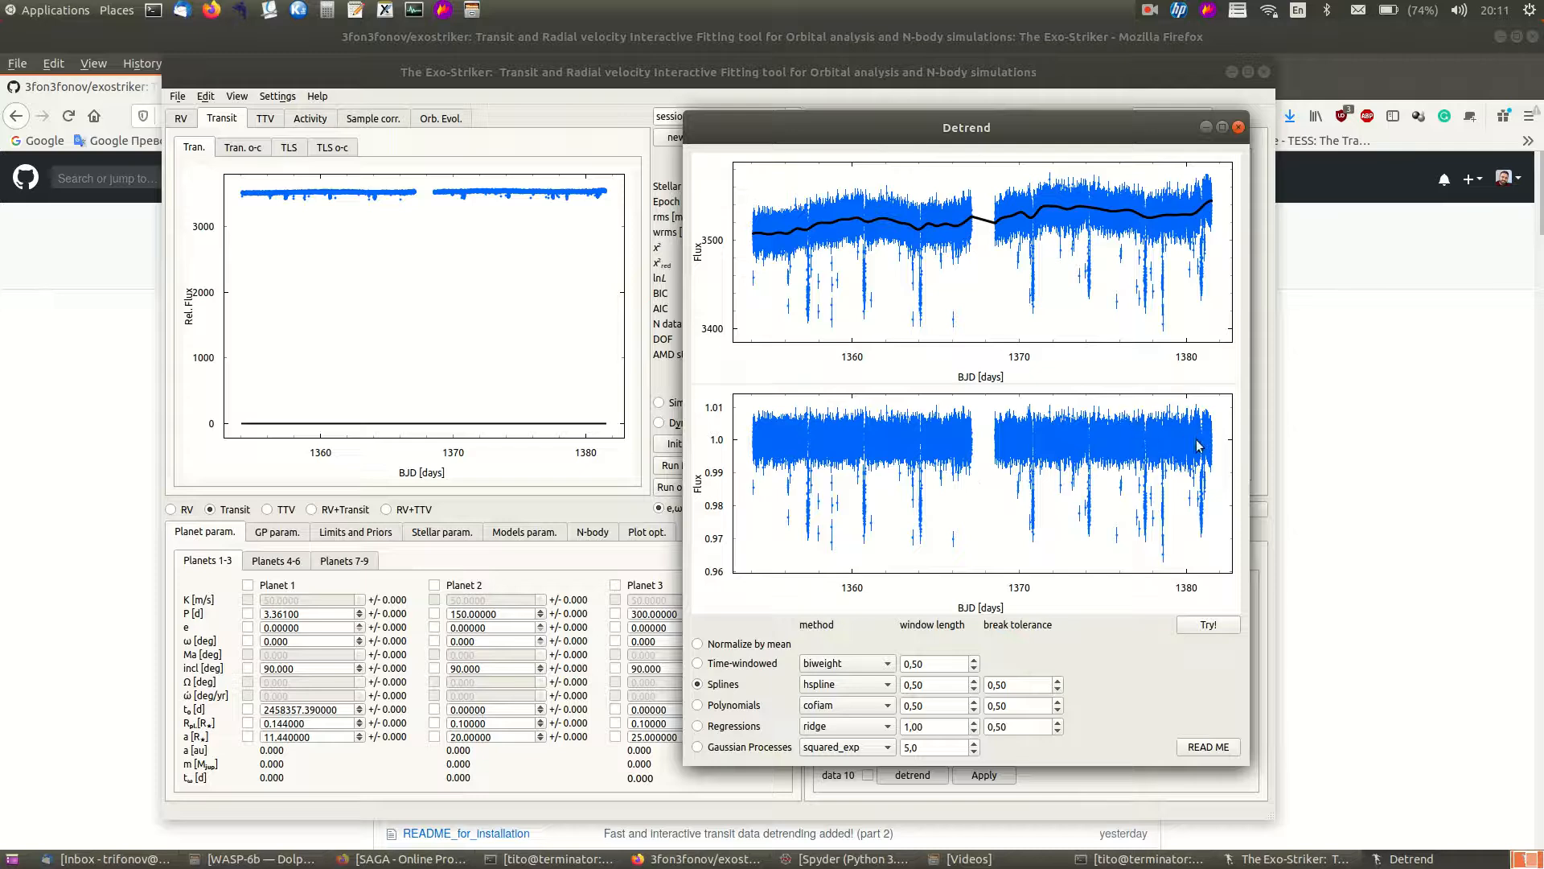
{"action": "left_click", "coordinate": [1240, 129]}
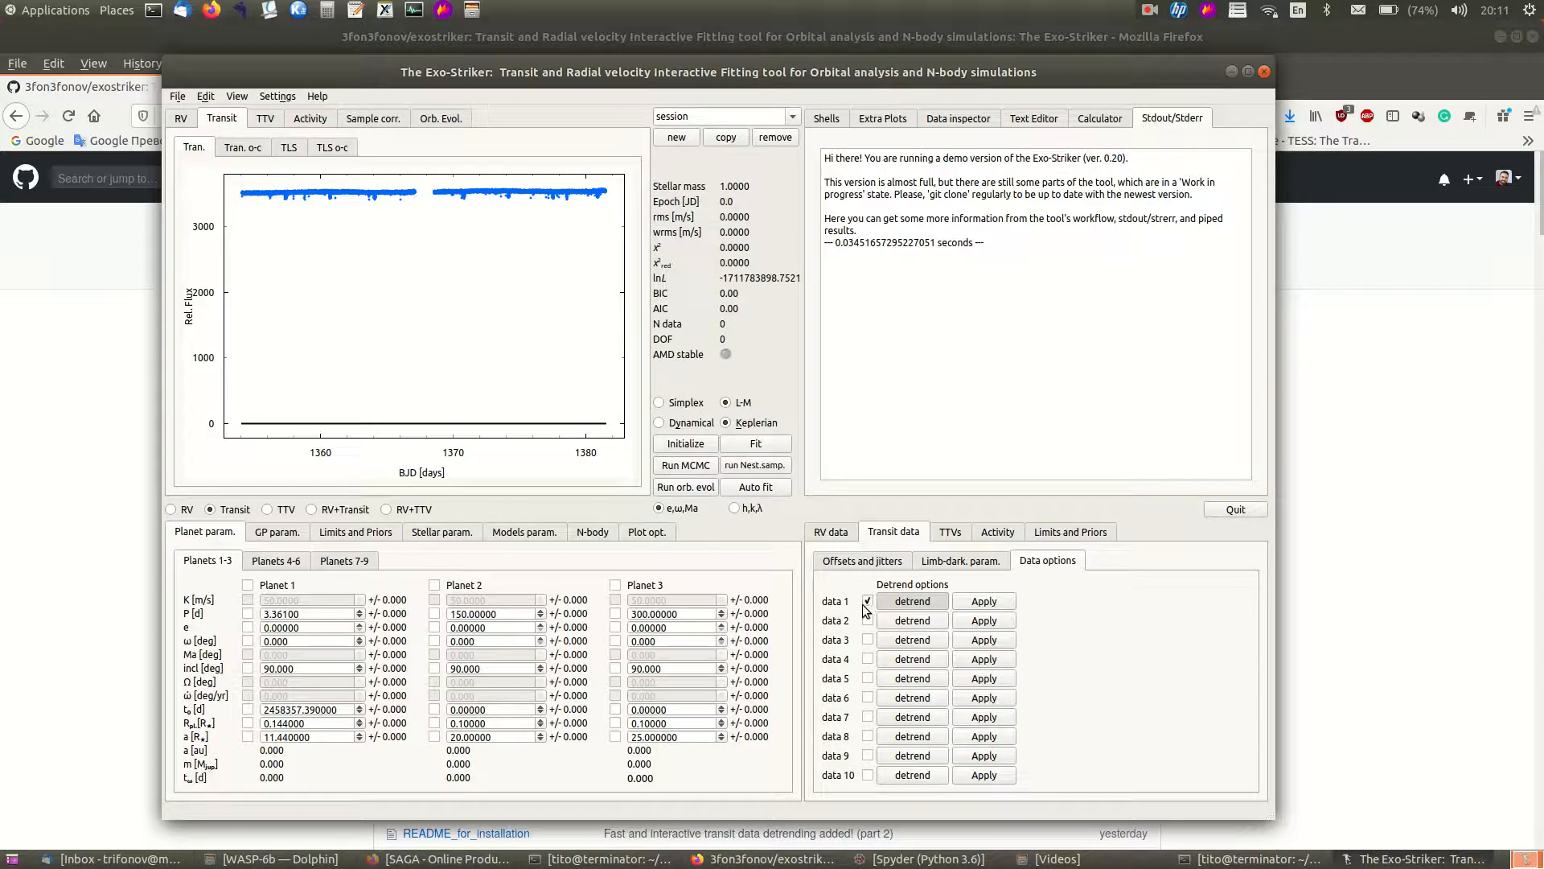
{"action": "left_click", "coordinate": [996, 602]}
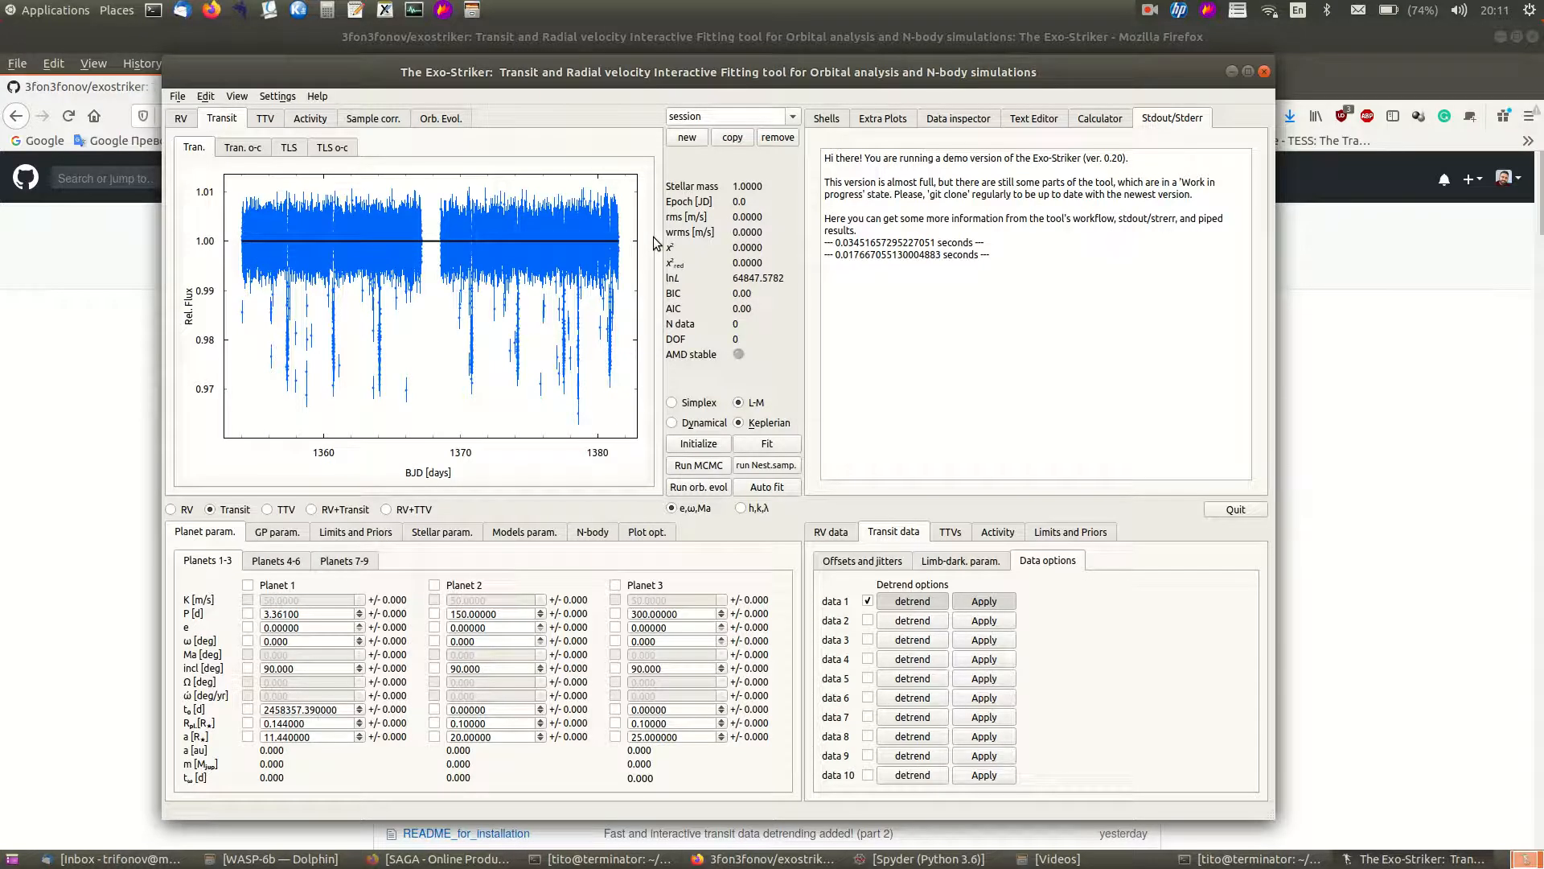
- Set the TLS oversampling factor to 2 and calculate the TLS periodogram of the transit data
{"action": "left_click", "coordinate": [332, 150]}
{"action": "left_click", "coordinate": [543, 531]}
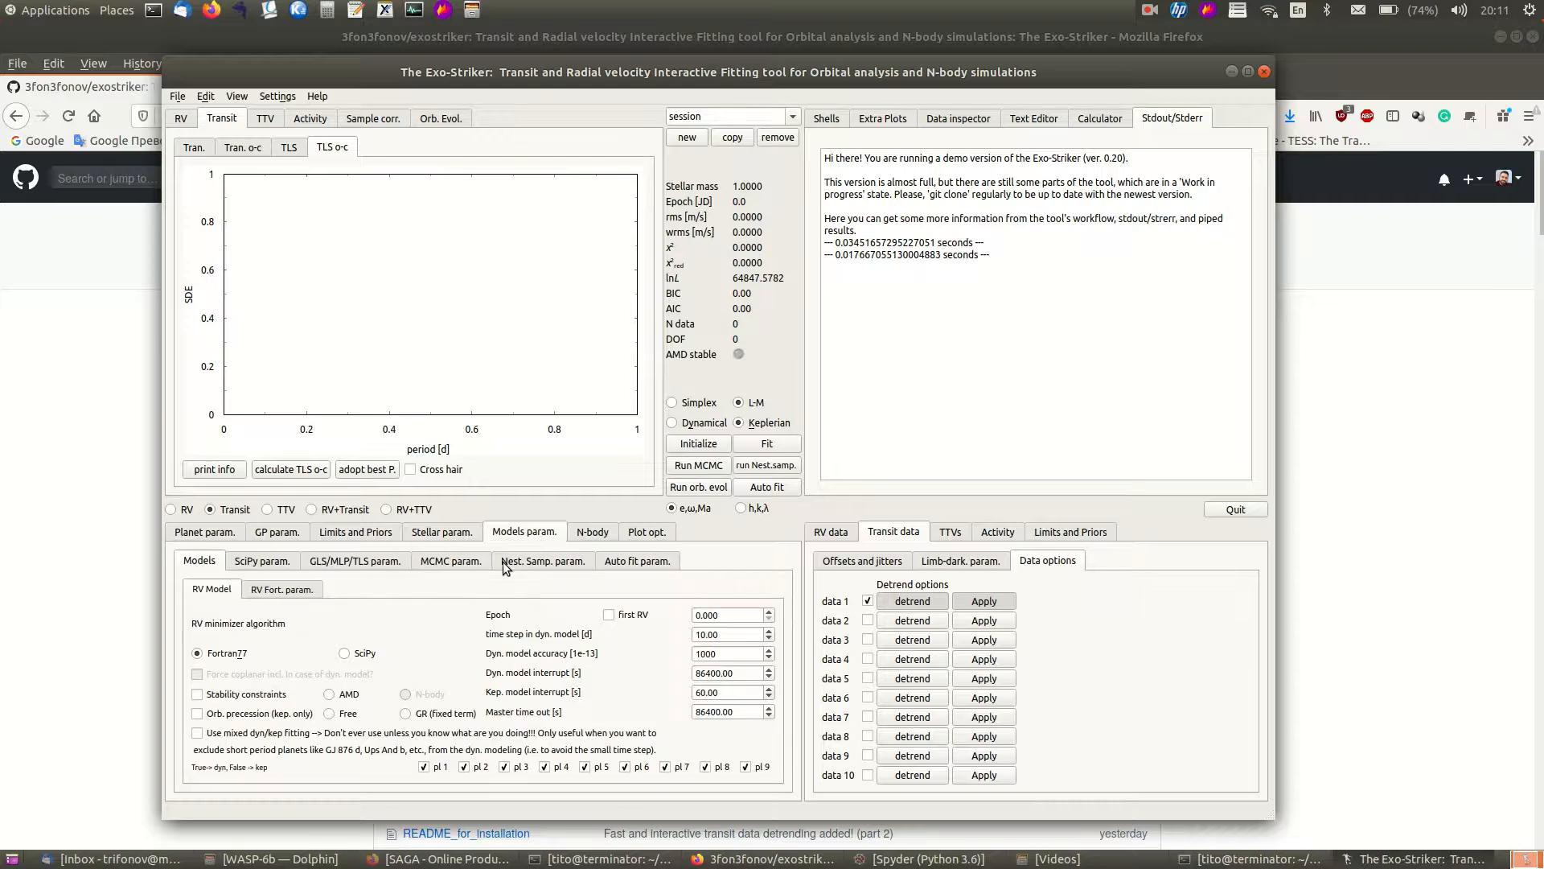
{"action": "left_click", "coordinate": [369, 564]}
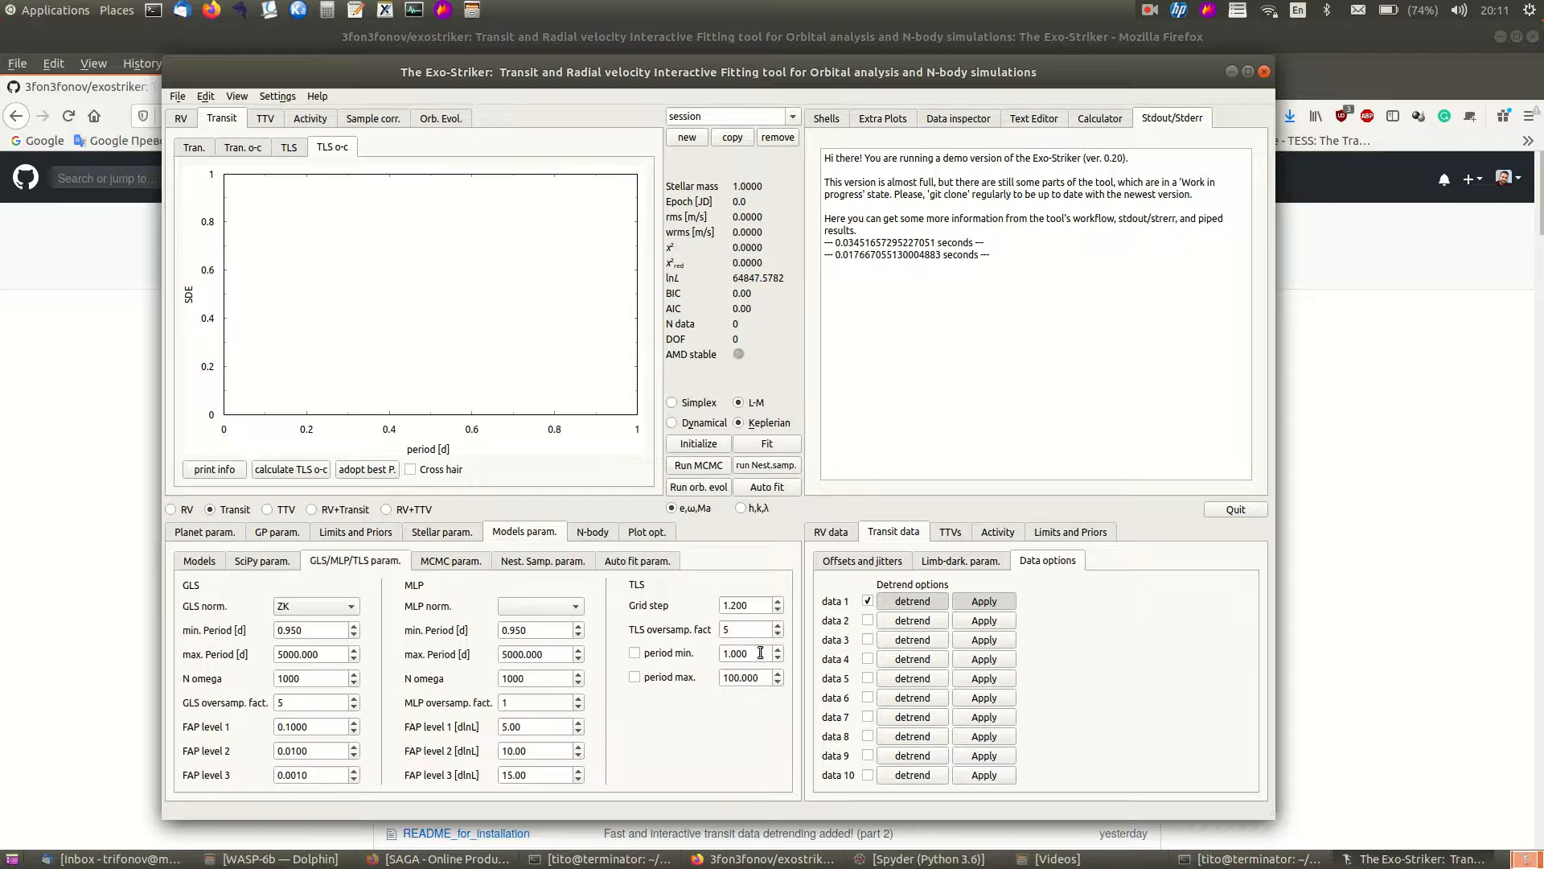
{"action": "left_click", "coordinate": [777, 634]}
{"action": "left_click", "coordinate": [305, 470]}
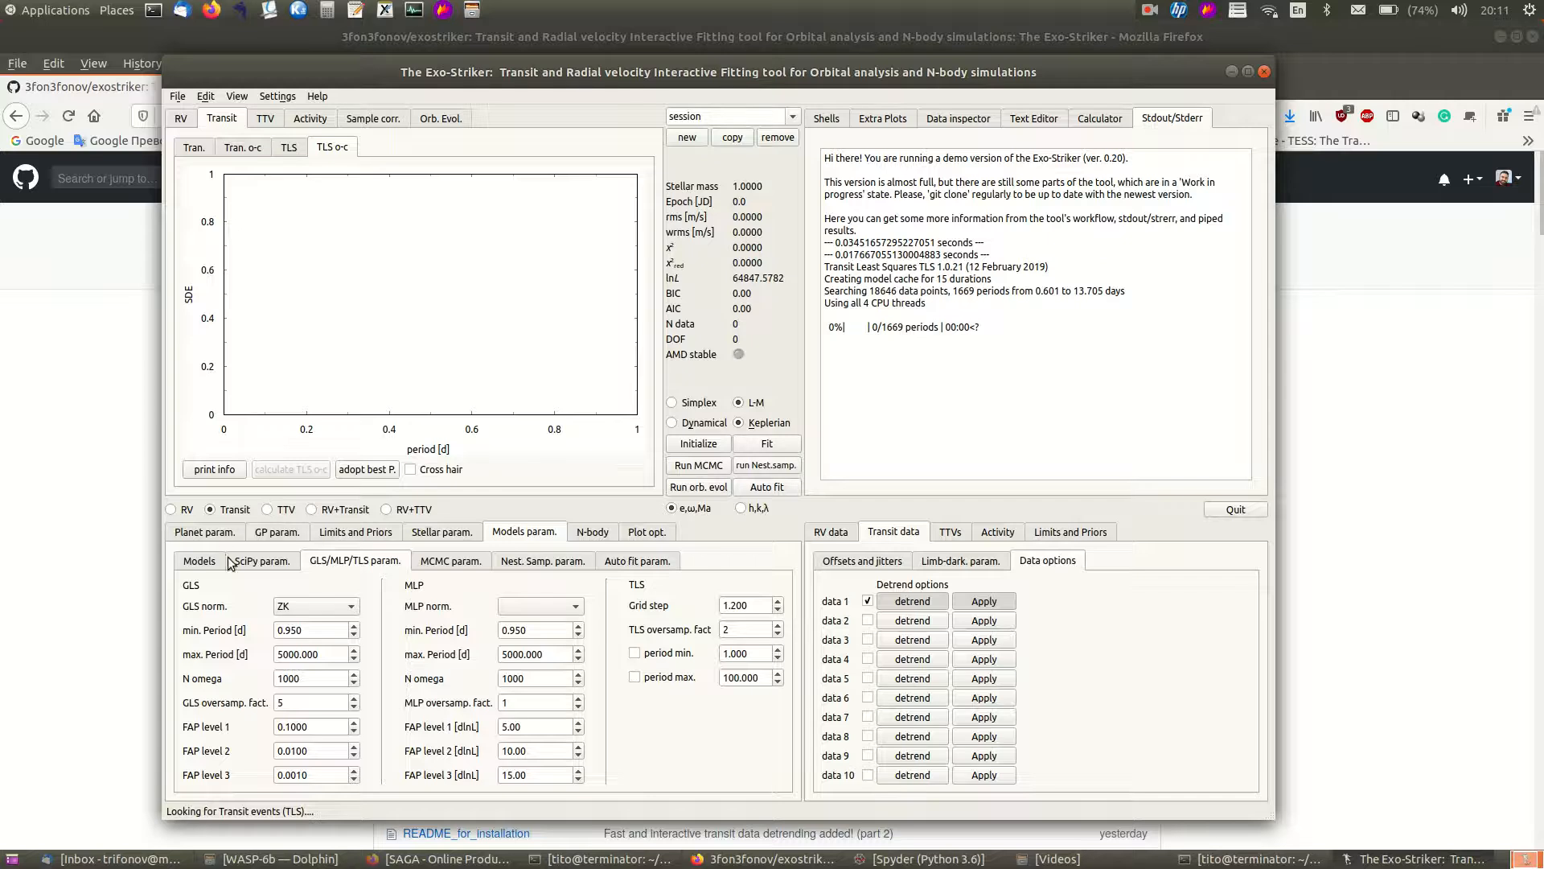
- Adopt the best TLS period as planet 1's parameters
{"action": "left_click", "coordinate": [199, 563]}
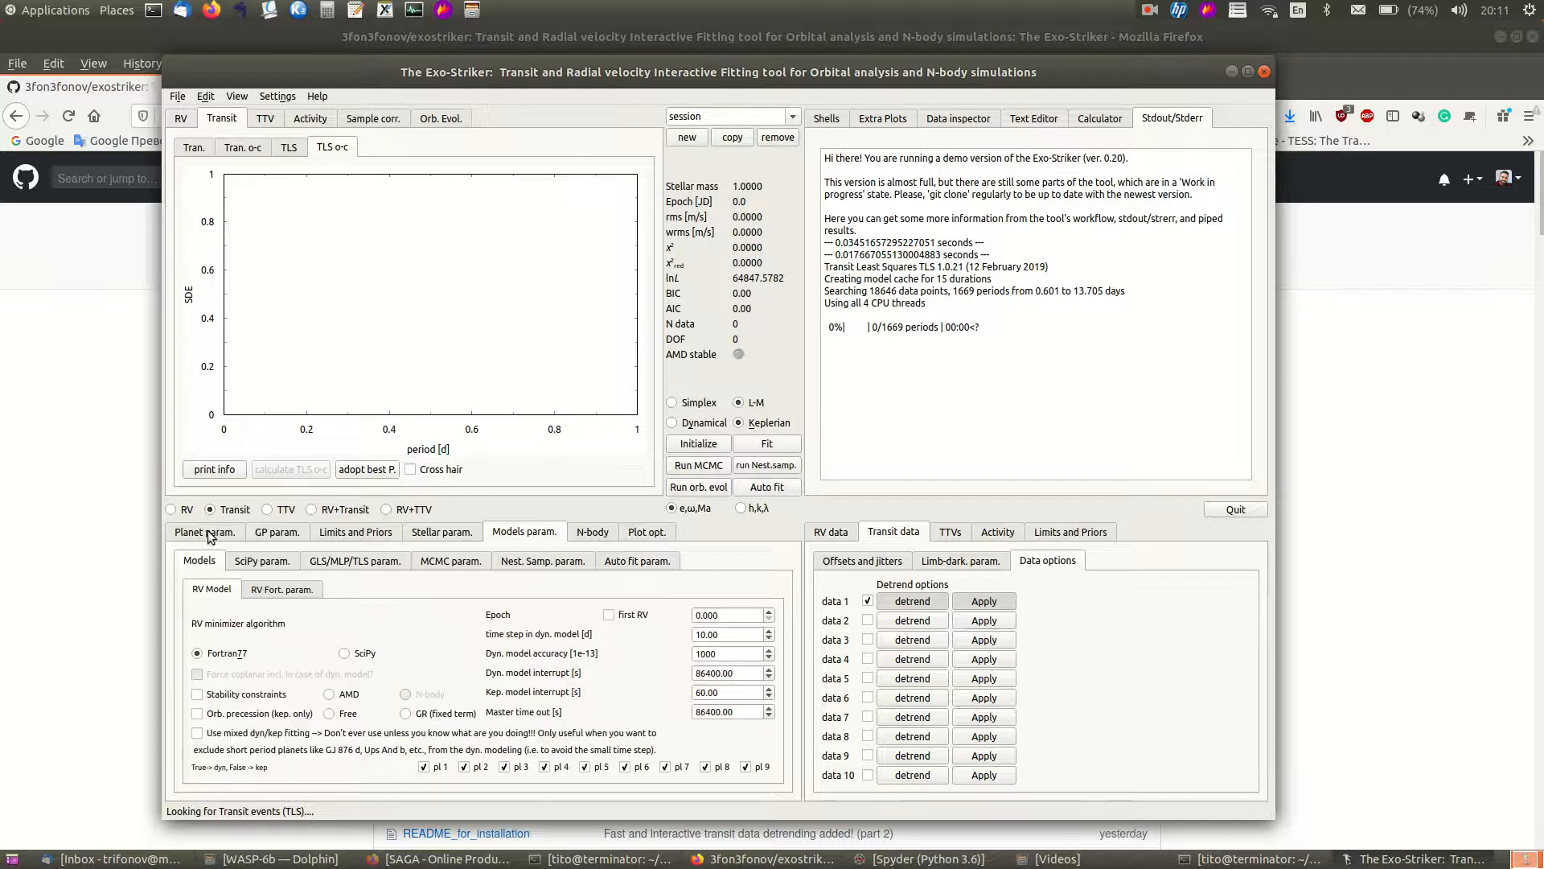
{"action": "left_click", "coordinate": [211, 532]}
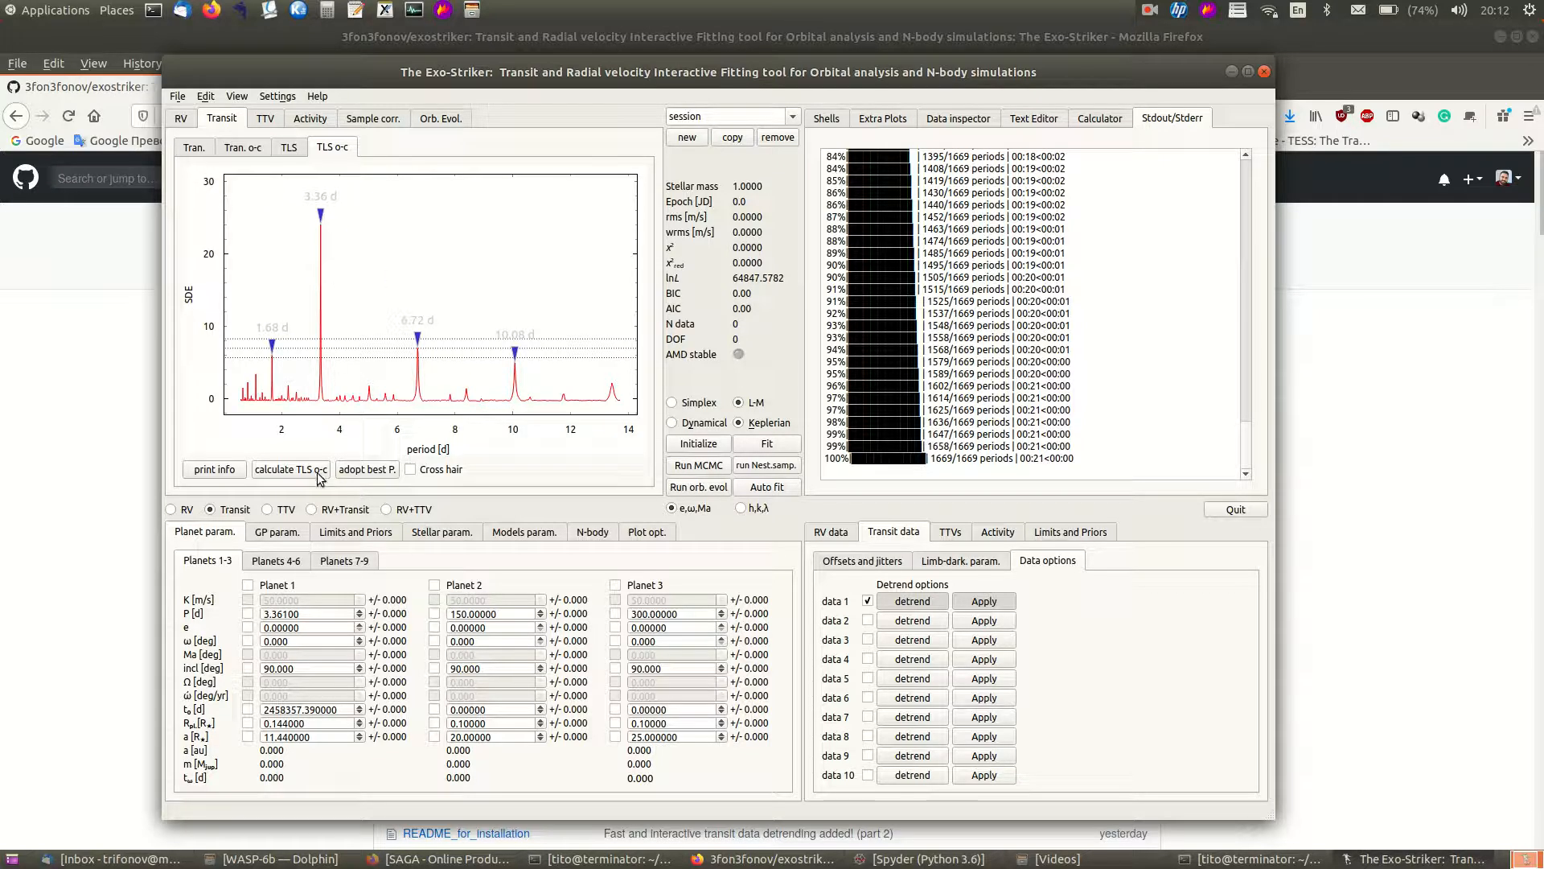
{"action": "left_click", "coordinate": [366, 470]}
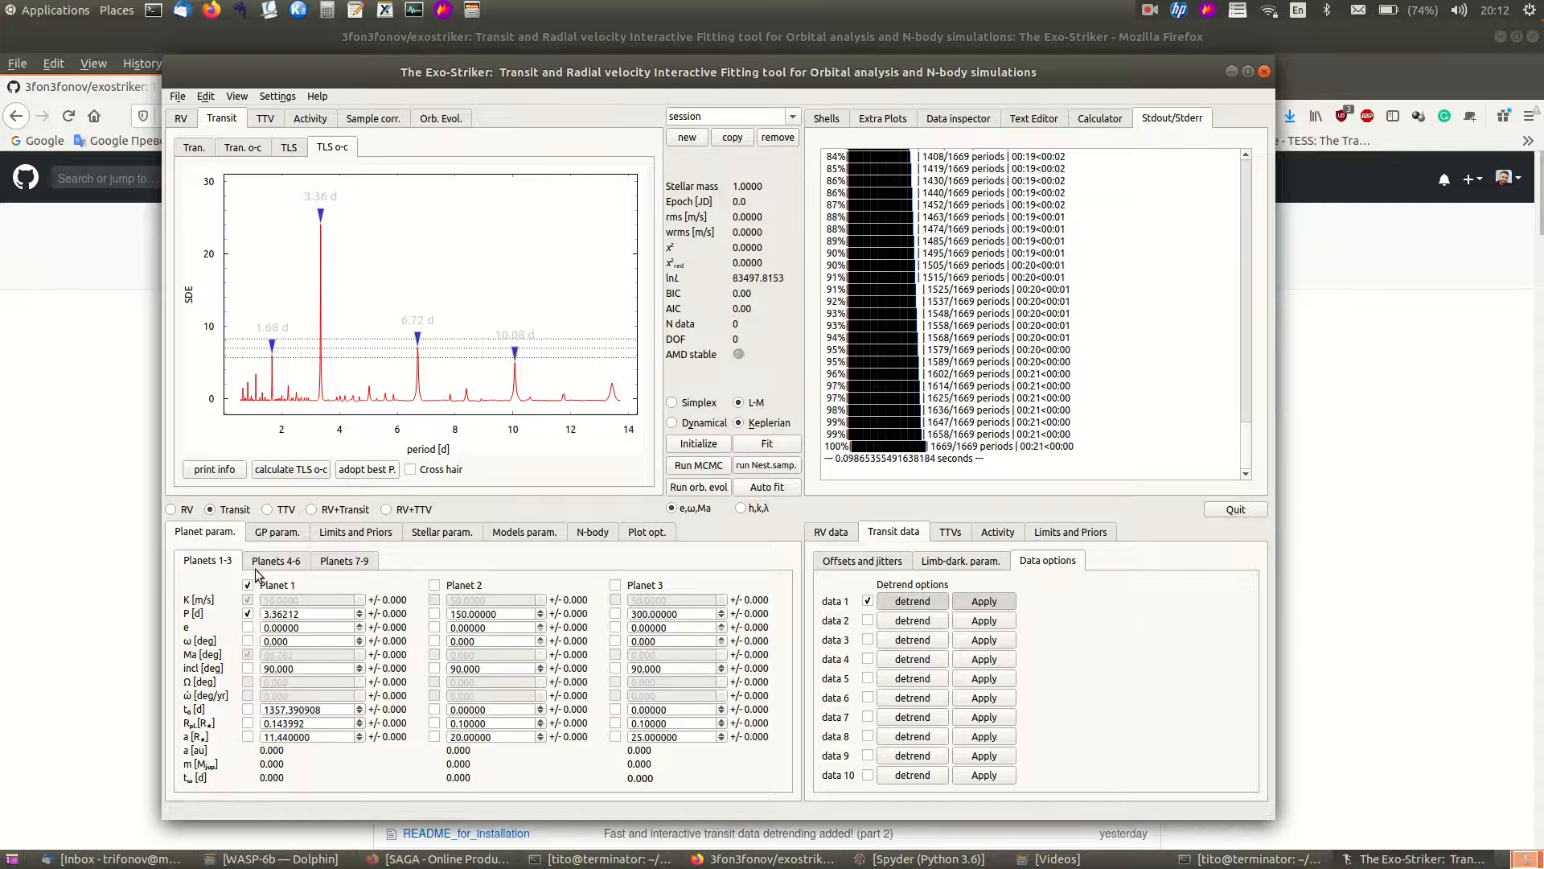
- Inspect the transit light curve with the adopted model, zooming into a single transit
{"action": "left_click", "coordinate": [194, 147]}
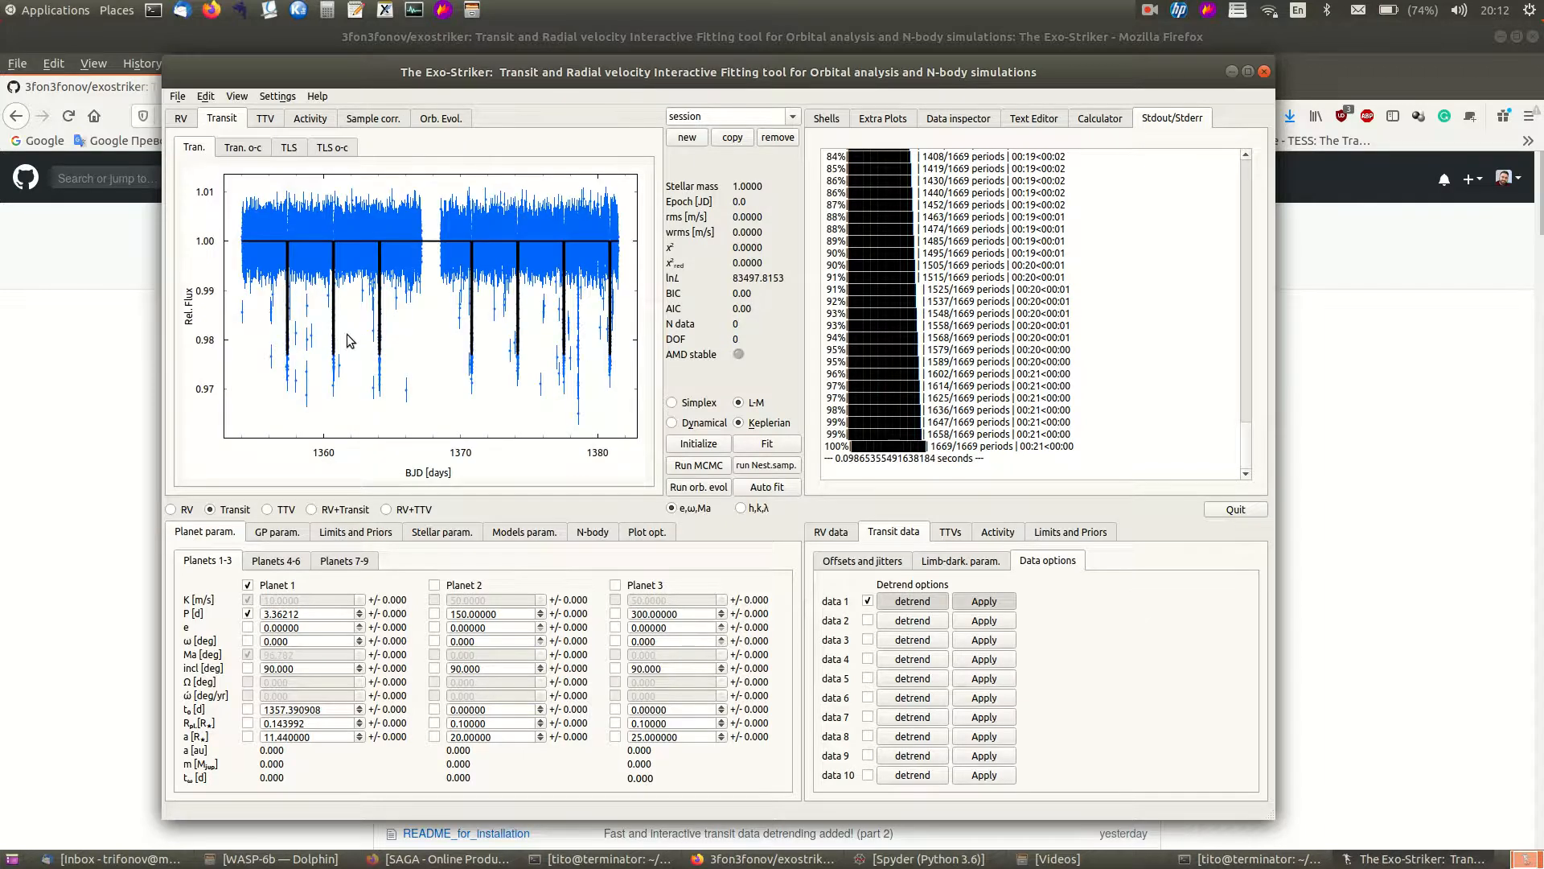
{"action": "scroll", "coordinate": [330, 299], "scroll_direction": "down", "scroll_amount": 6}
{"action": "scroll", "coordinate": [394, 308], "scroll_direction": "up", "scroll_amount": 3}
{"action": "left_click_drag", "start_coordinate": [378, 312], "coordinate": [461, 317]}
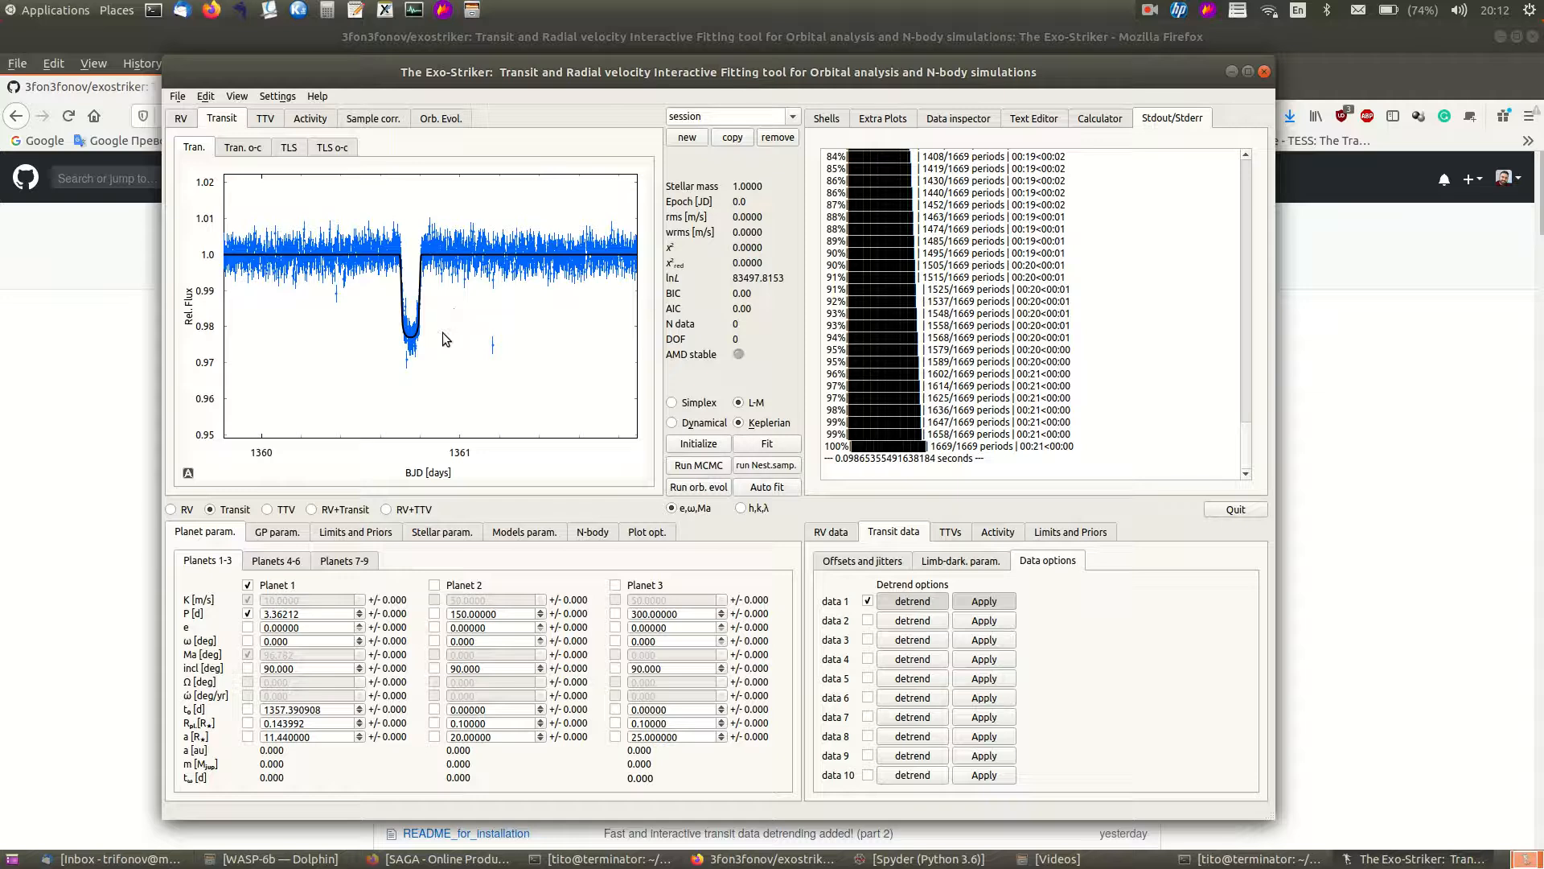
{"action": "left_click", "coordinate": [188, 473]}
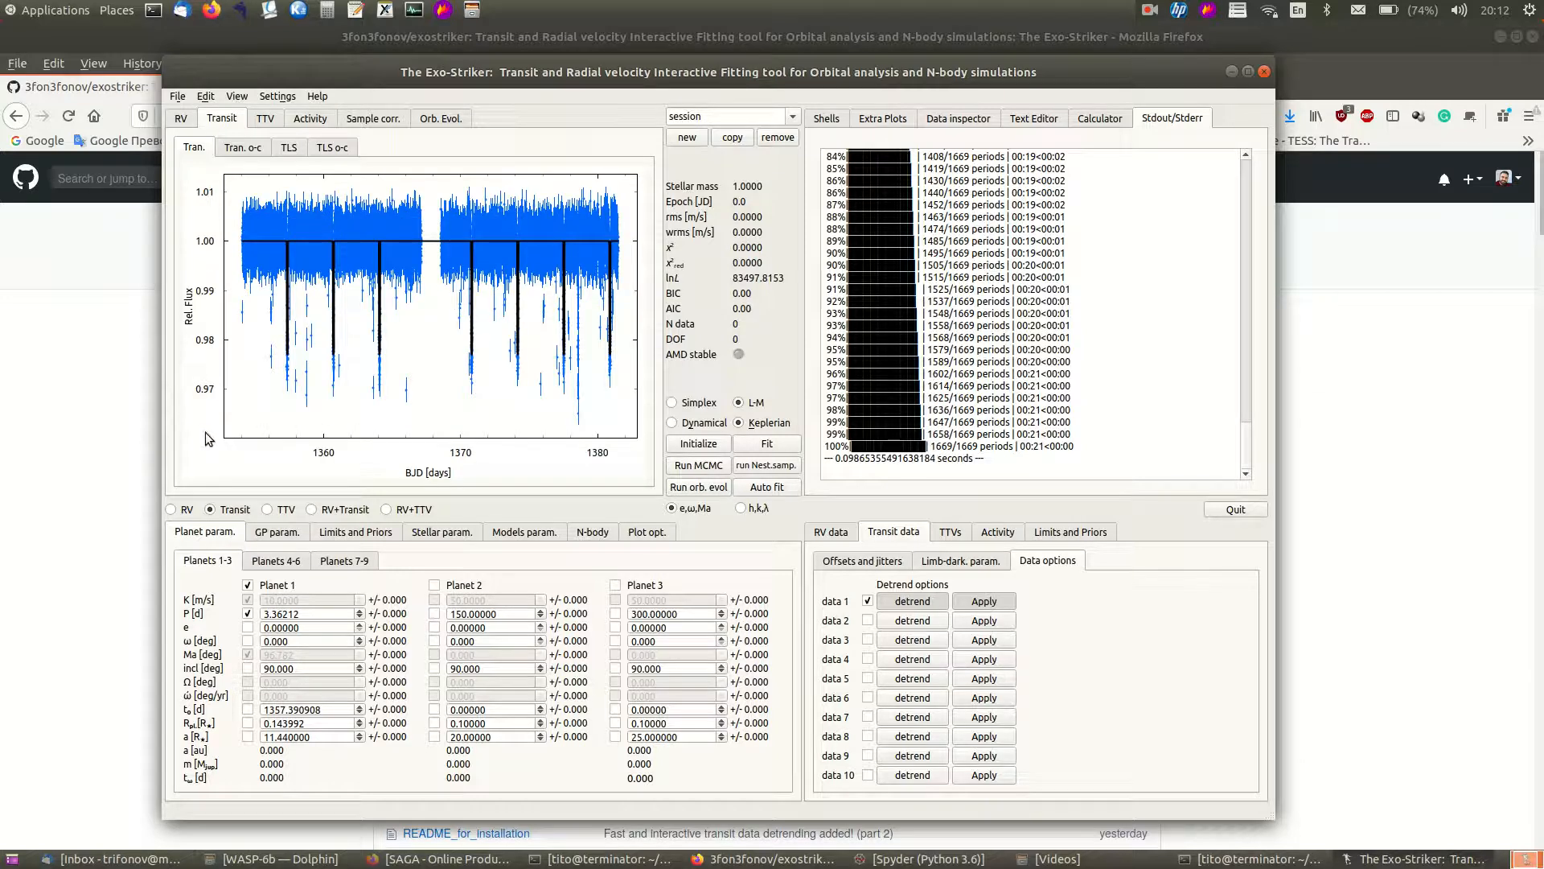
- Plot the transit light curve phase-folded on planet 1 and zoom into the folded transit
{"action": "left_click", "coordinate": [646, 533]}
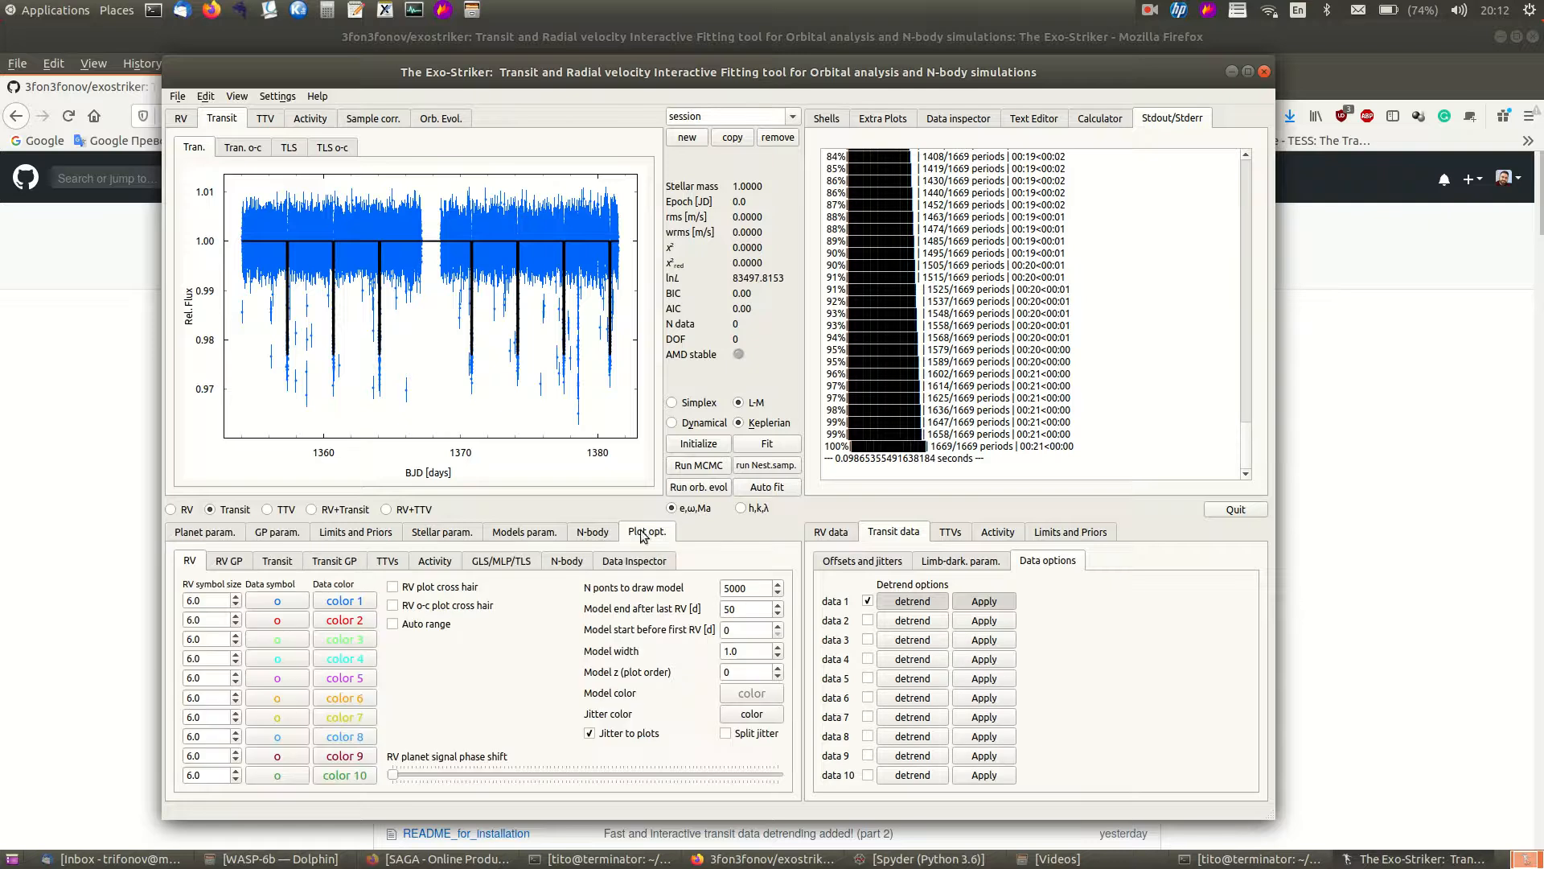
{"action": "left_click", "coordinate": [277, 561]}
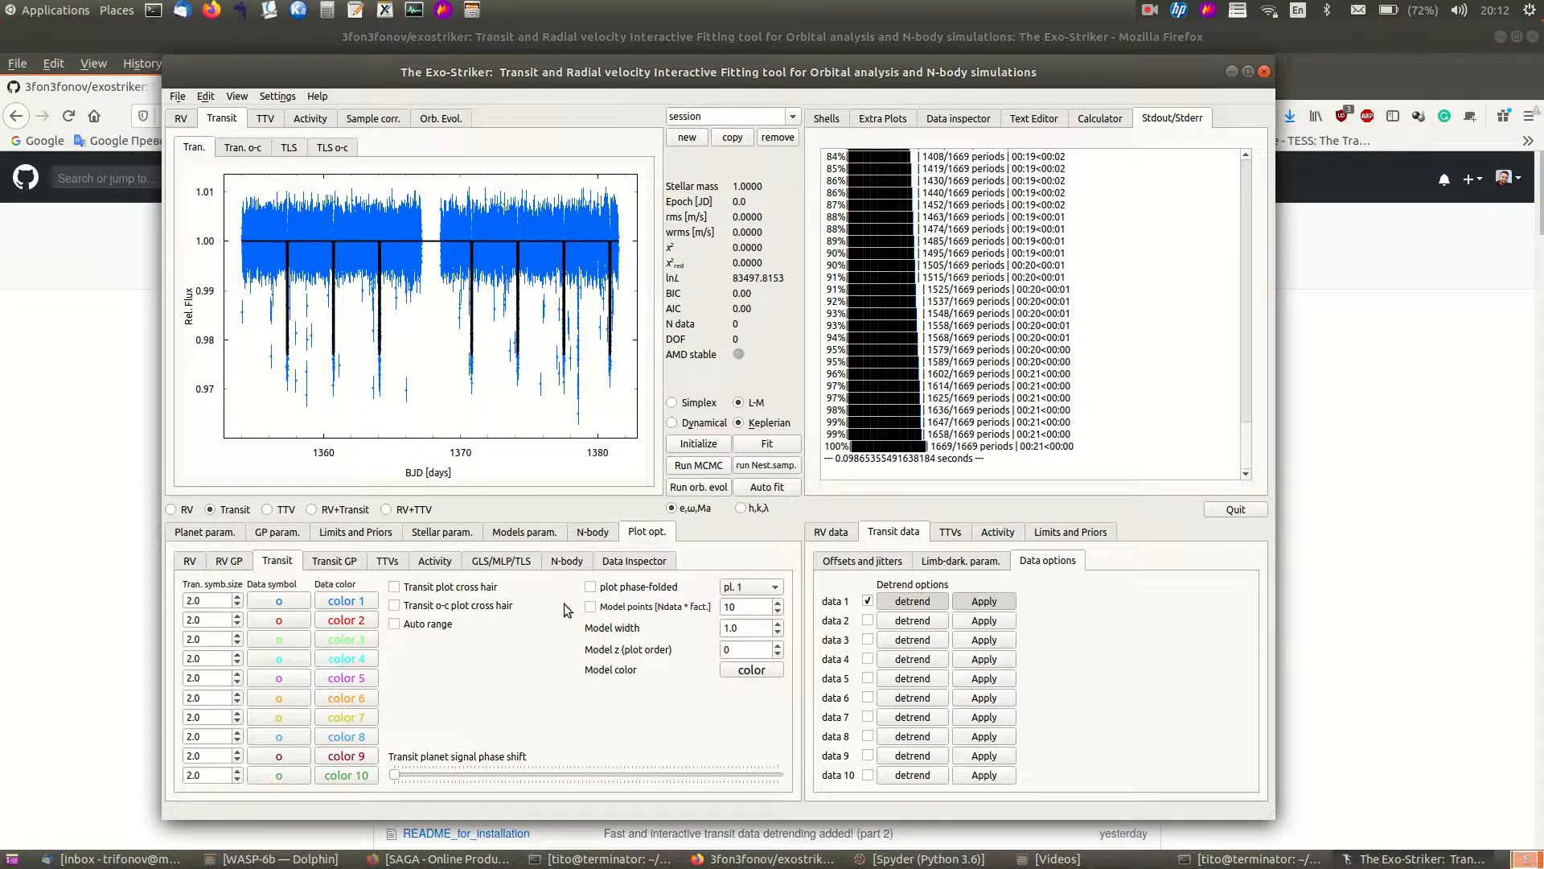
{"action": "left_click", "coordinate": [591, 587]}
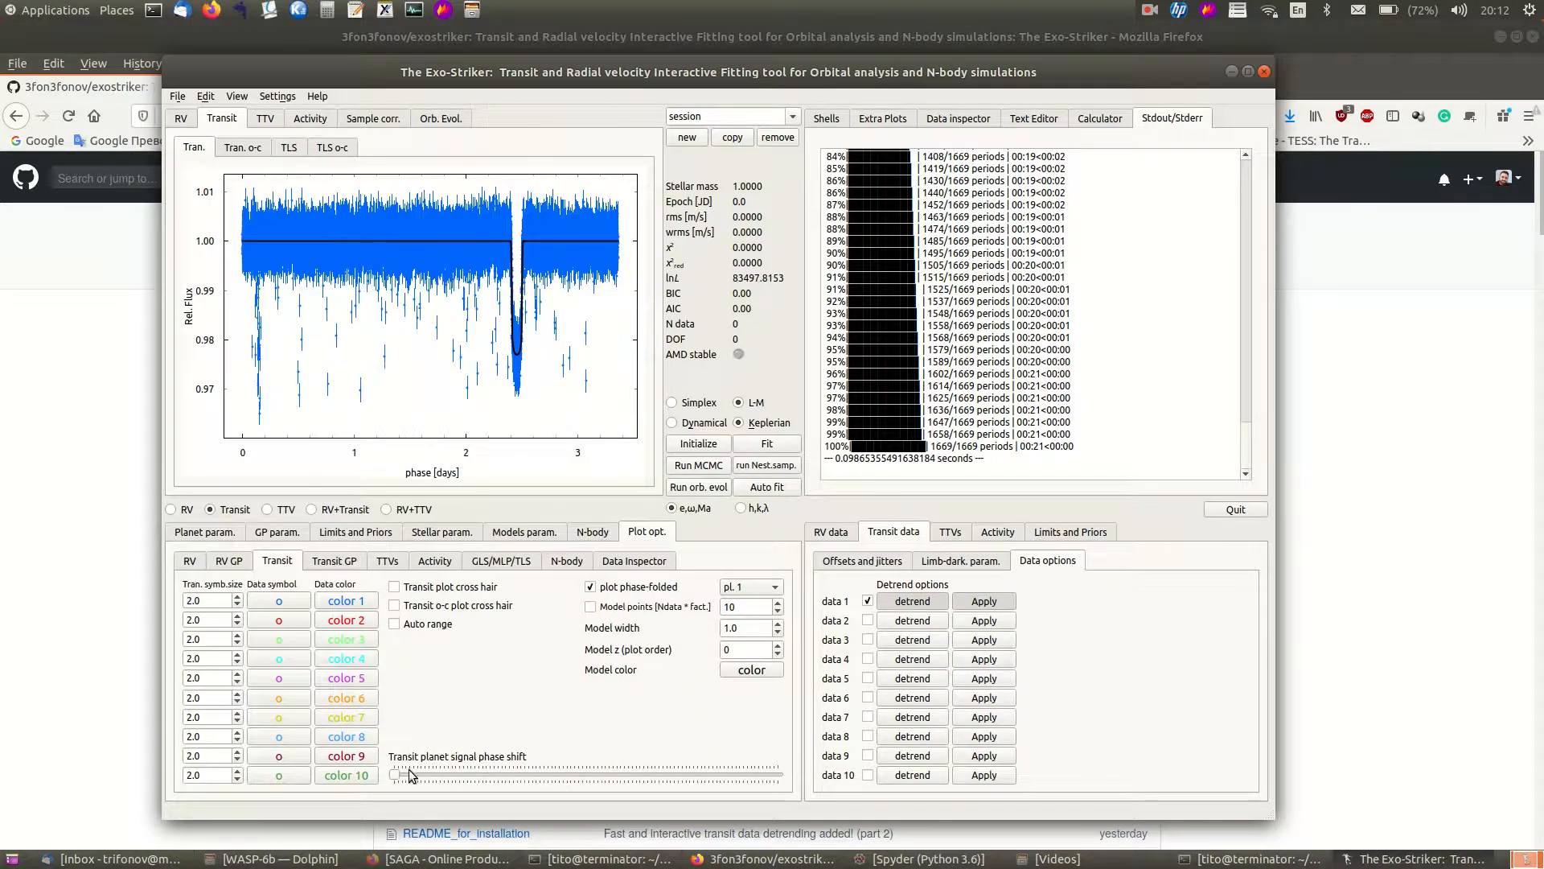
{"action": "left_click", "coordinate": [471, 774]}
{"action": "left_click", "coordinate": [476, 774]}
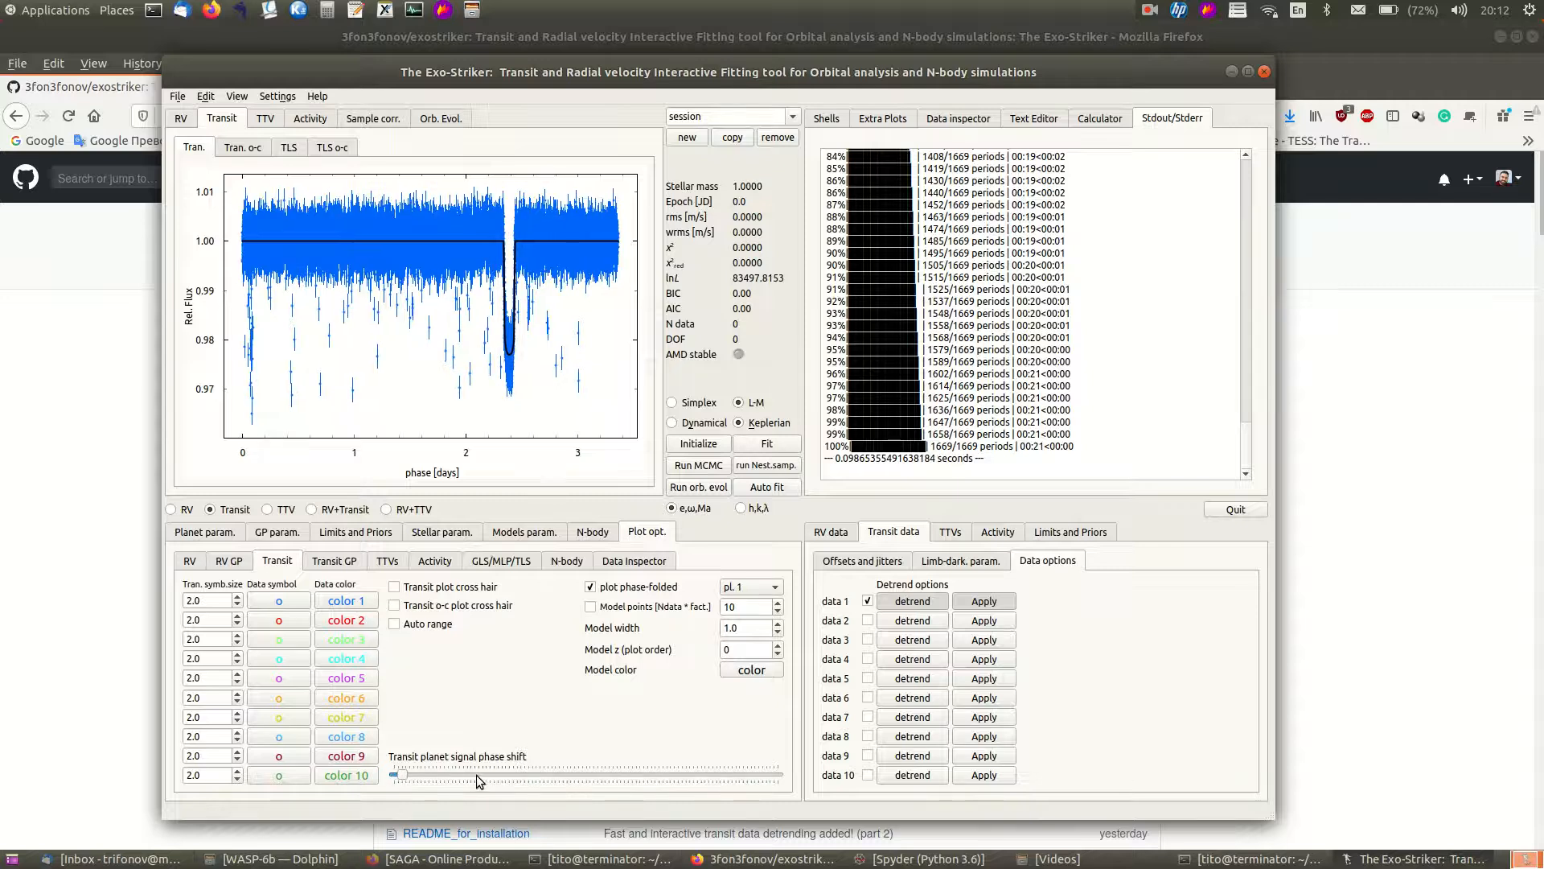
{"action": "left_click_drag", "start_coordinate": [499, 302], "coordinate": [503, 333]}
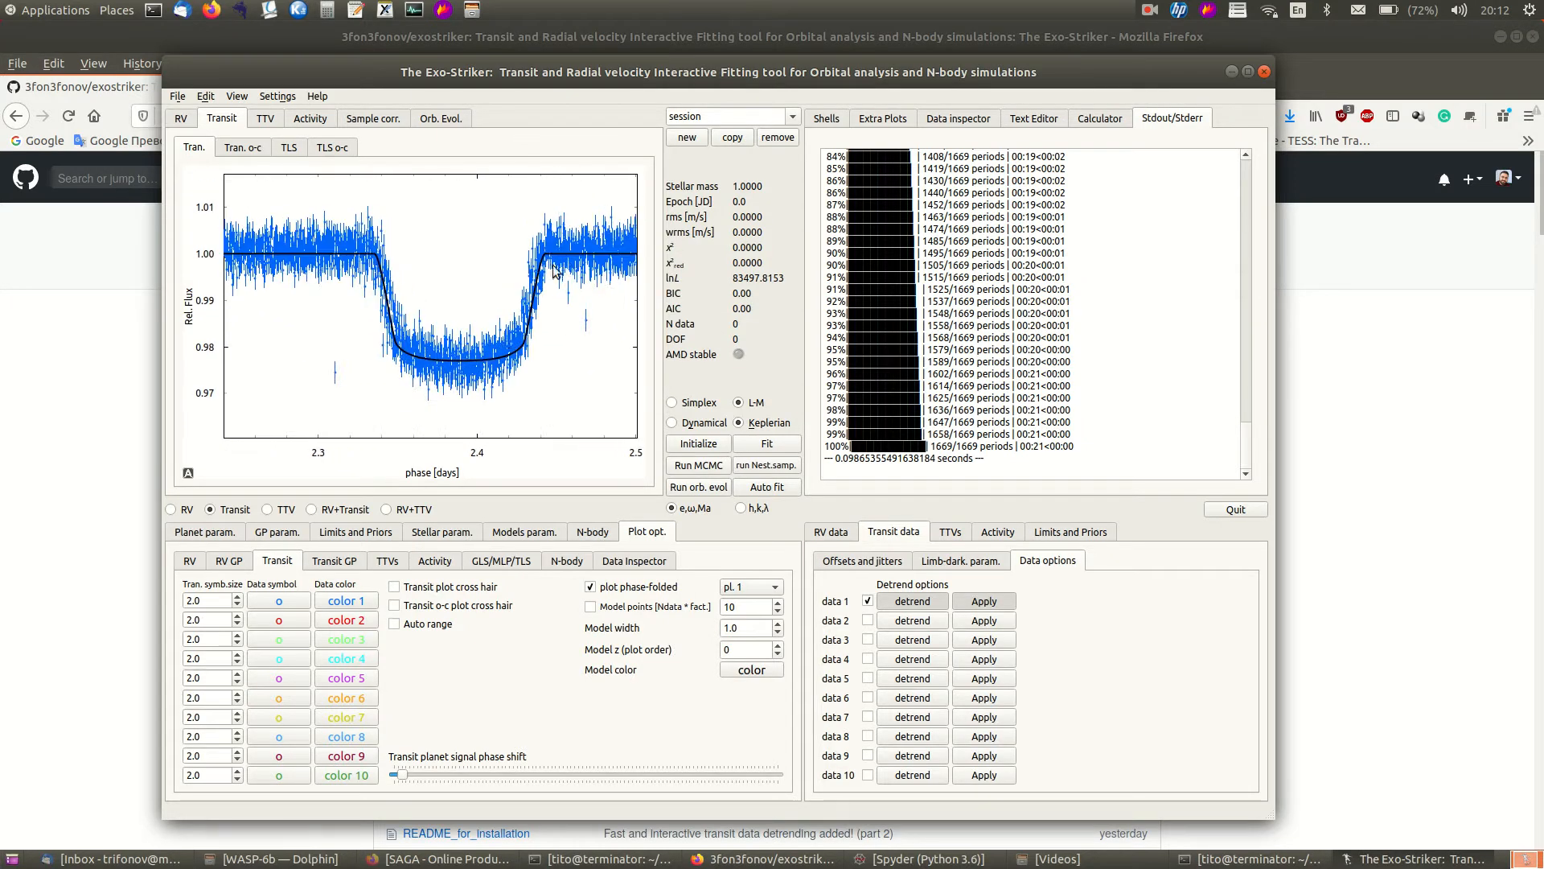
- Set planet 1's t₀, Rₚ/R★ and a/R★ as free fit parameters, and open the transit data offsets and jitters
{"action": "left_click", "coordinate": [207, 534]}
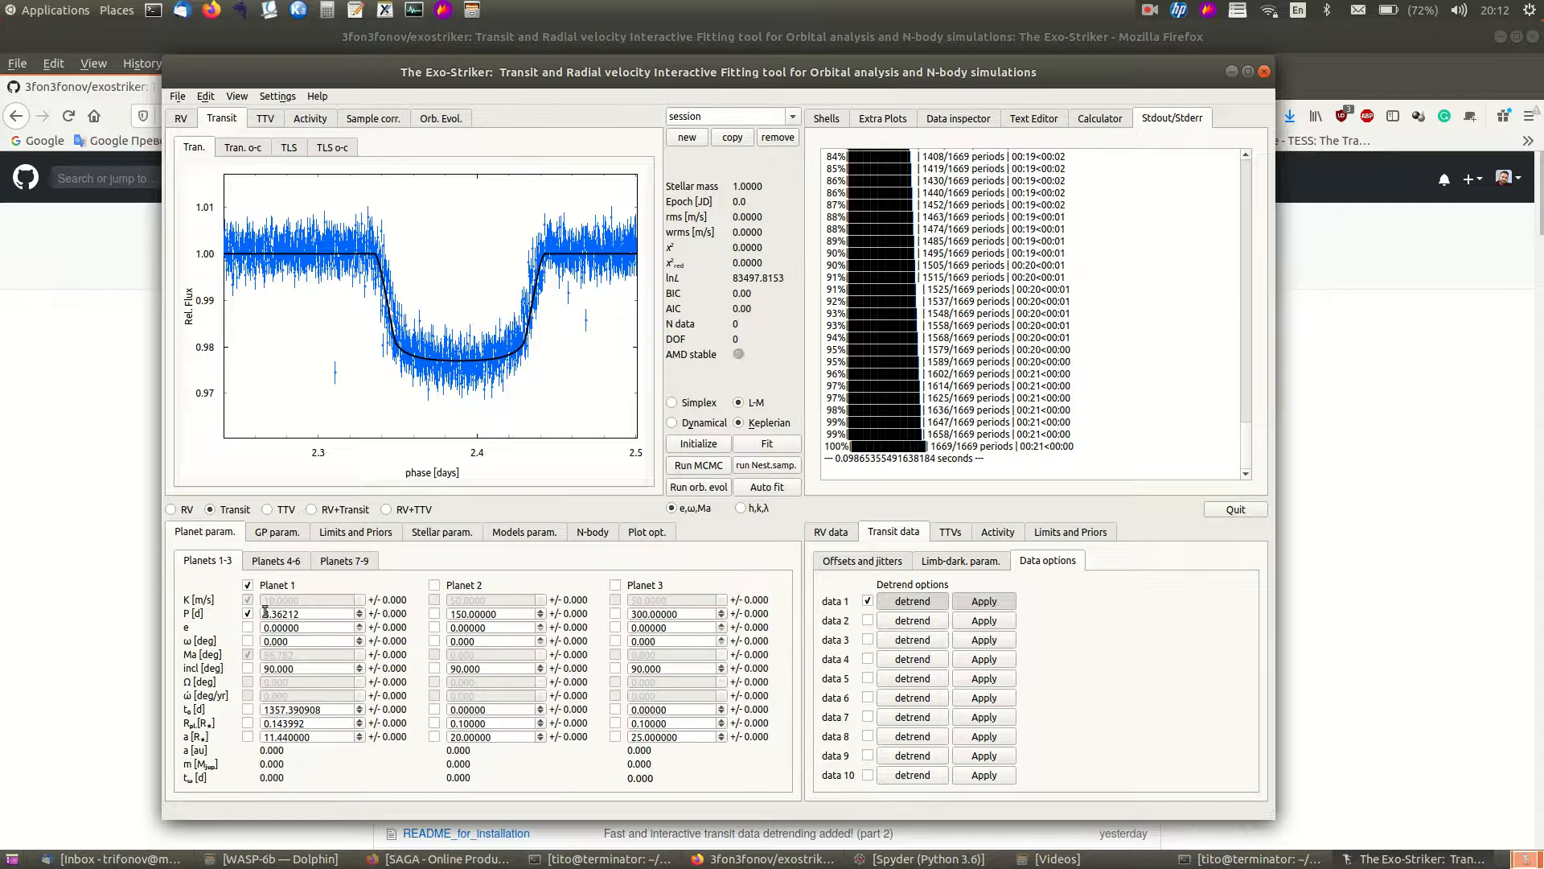
{"action": "left_click", "coordinate": [247, 709]}
{"action": "left_click", "coordinate": [247, 723]}
{"action": "left_click", "coordinate": [248, 737]}
{"action": "left_click", "coordinate": [854, 563]}
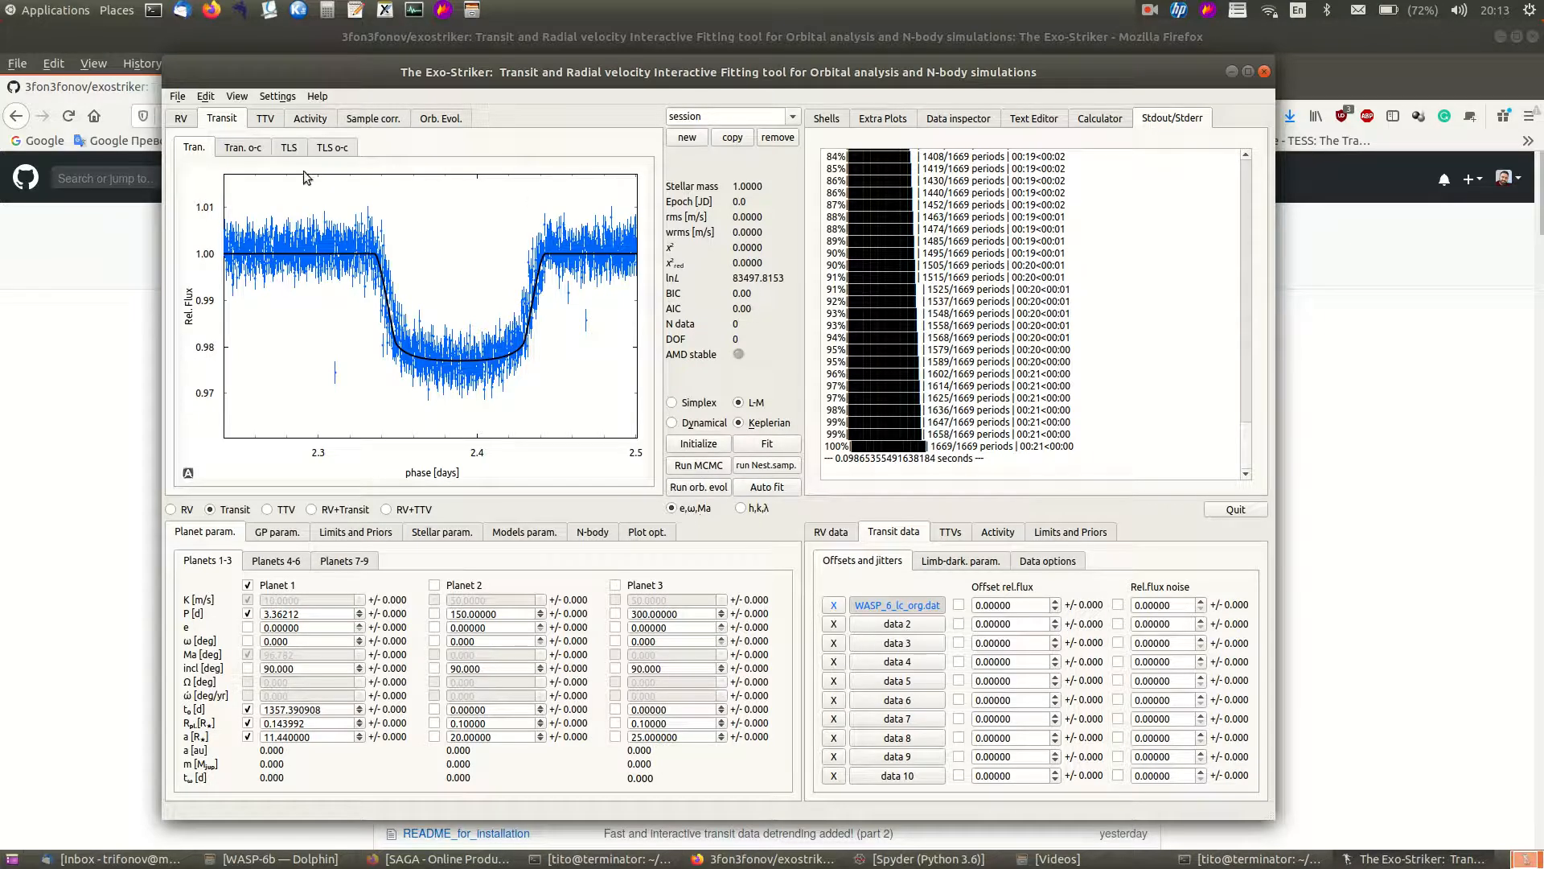
- Switch the transit plot back from phase-folded to the full time series and reset the plot view
{"action": "left_click", "coordinate": [652, 534]}
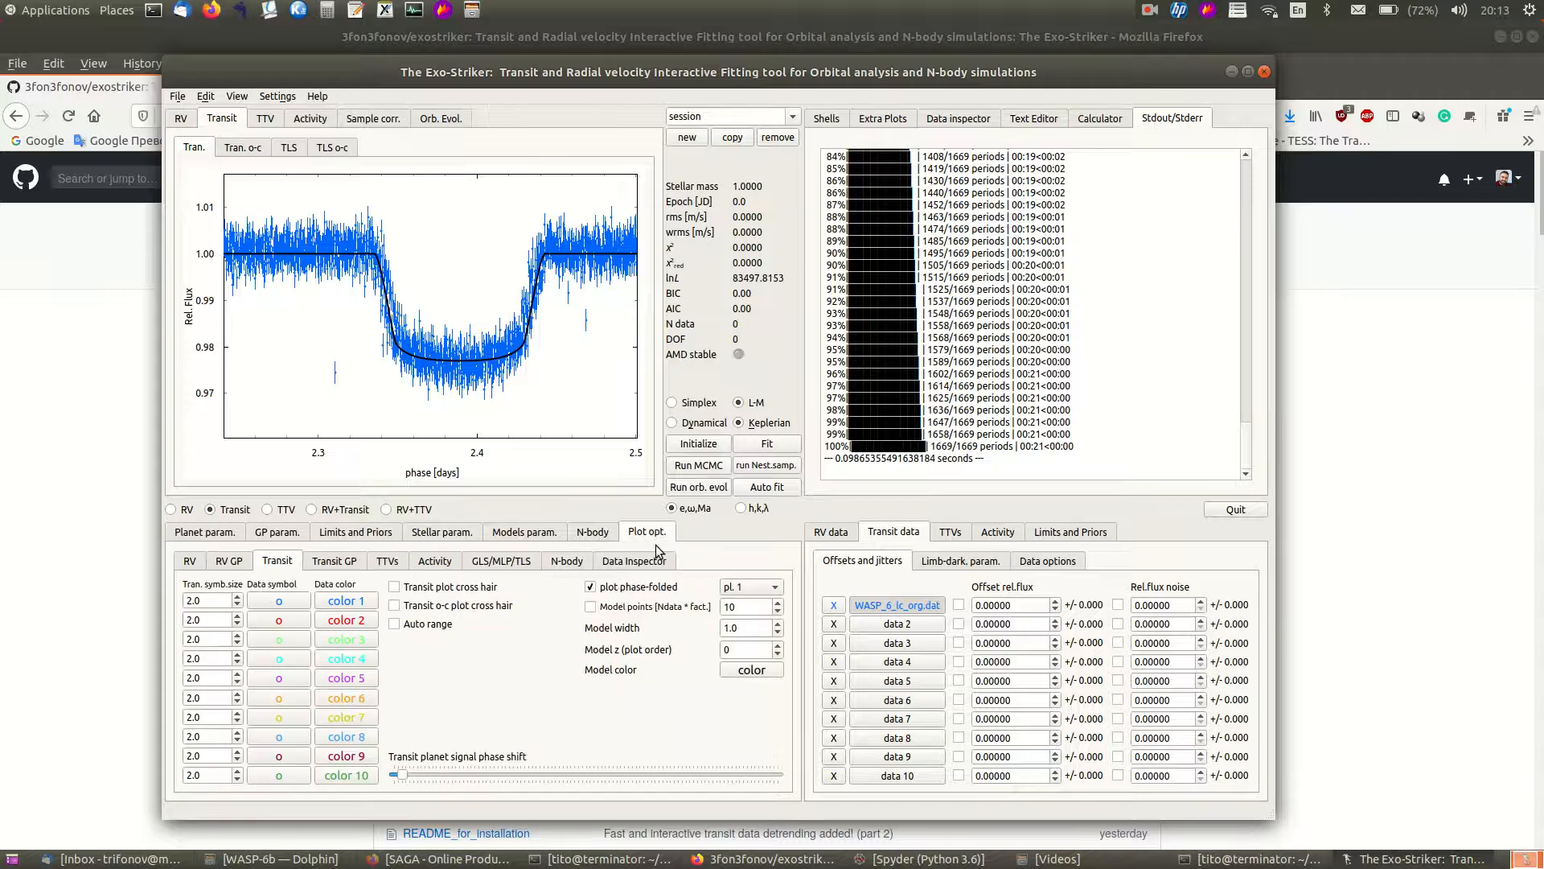
{"action": "left_click", "coordinate": [590, 588]}
{"action": "left_click", "coordinate": [189, 478]}
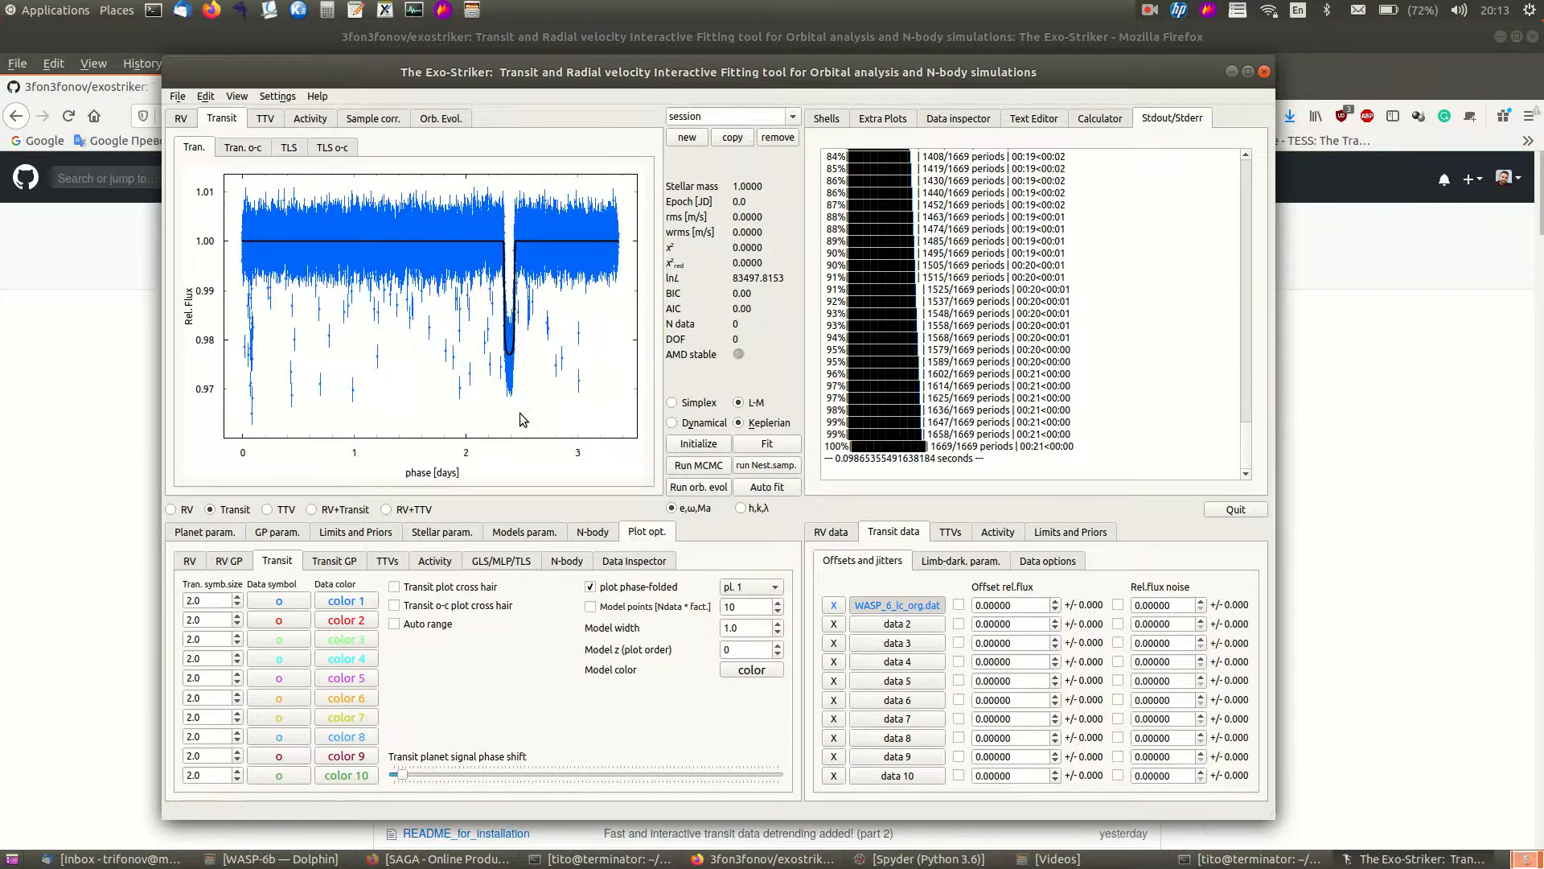
{"action": "left_click", "coordinate": [590, 591]}
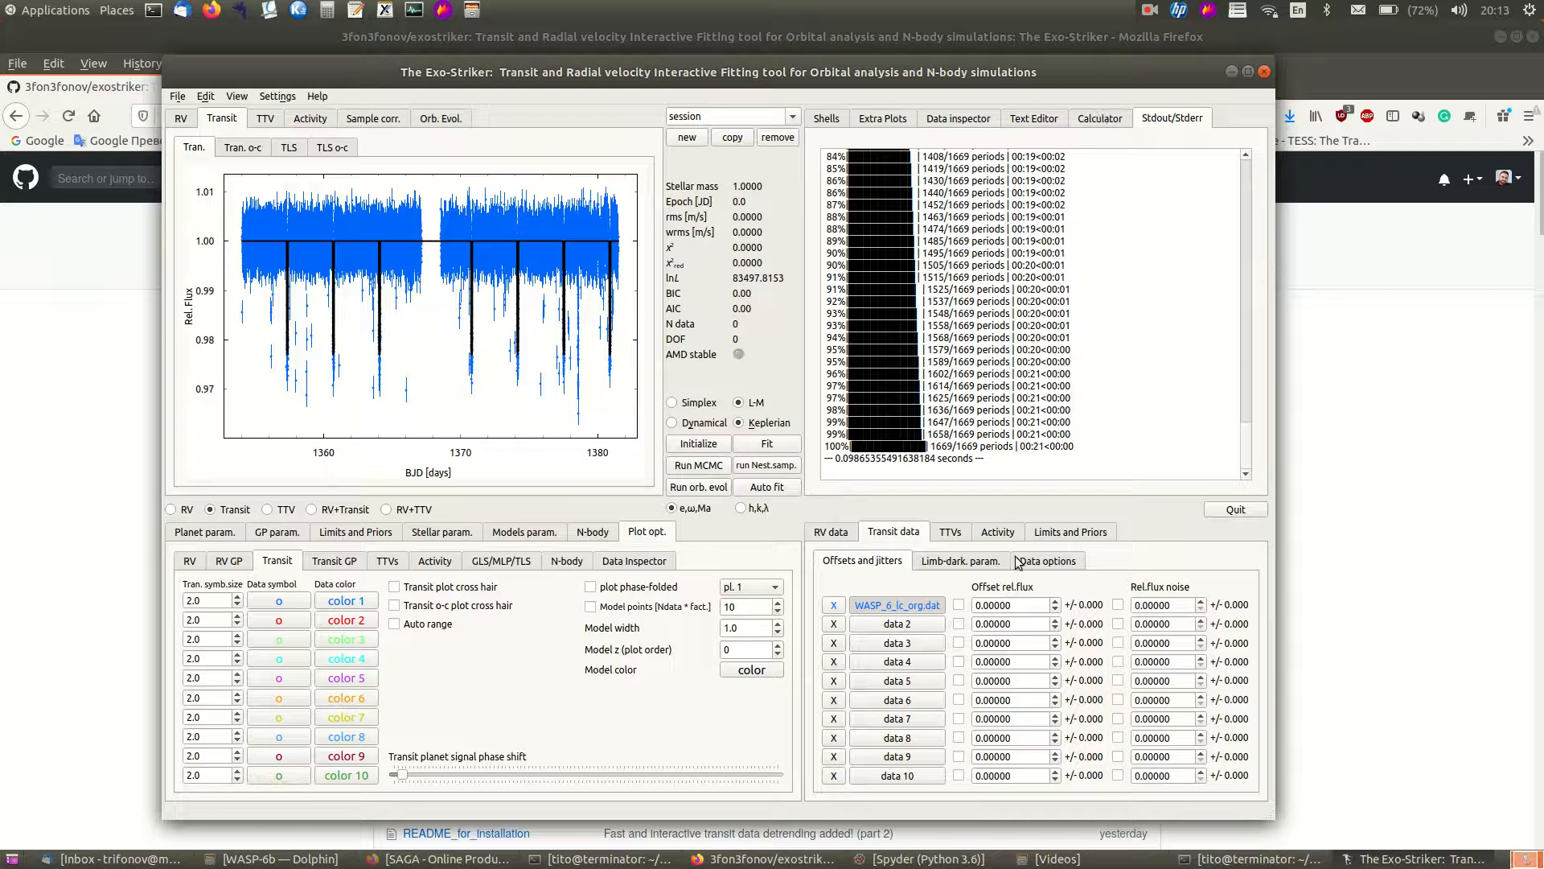
- Reopen the Detrend window for data set 1 and move it beside the main window
{"action": "left_click", "coordinate": [1046, 563]}
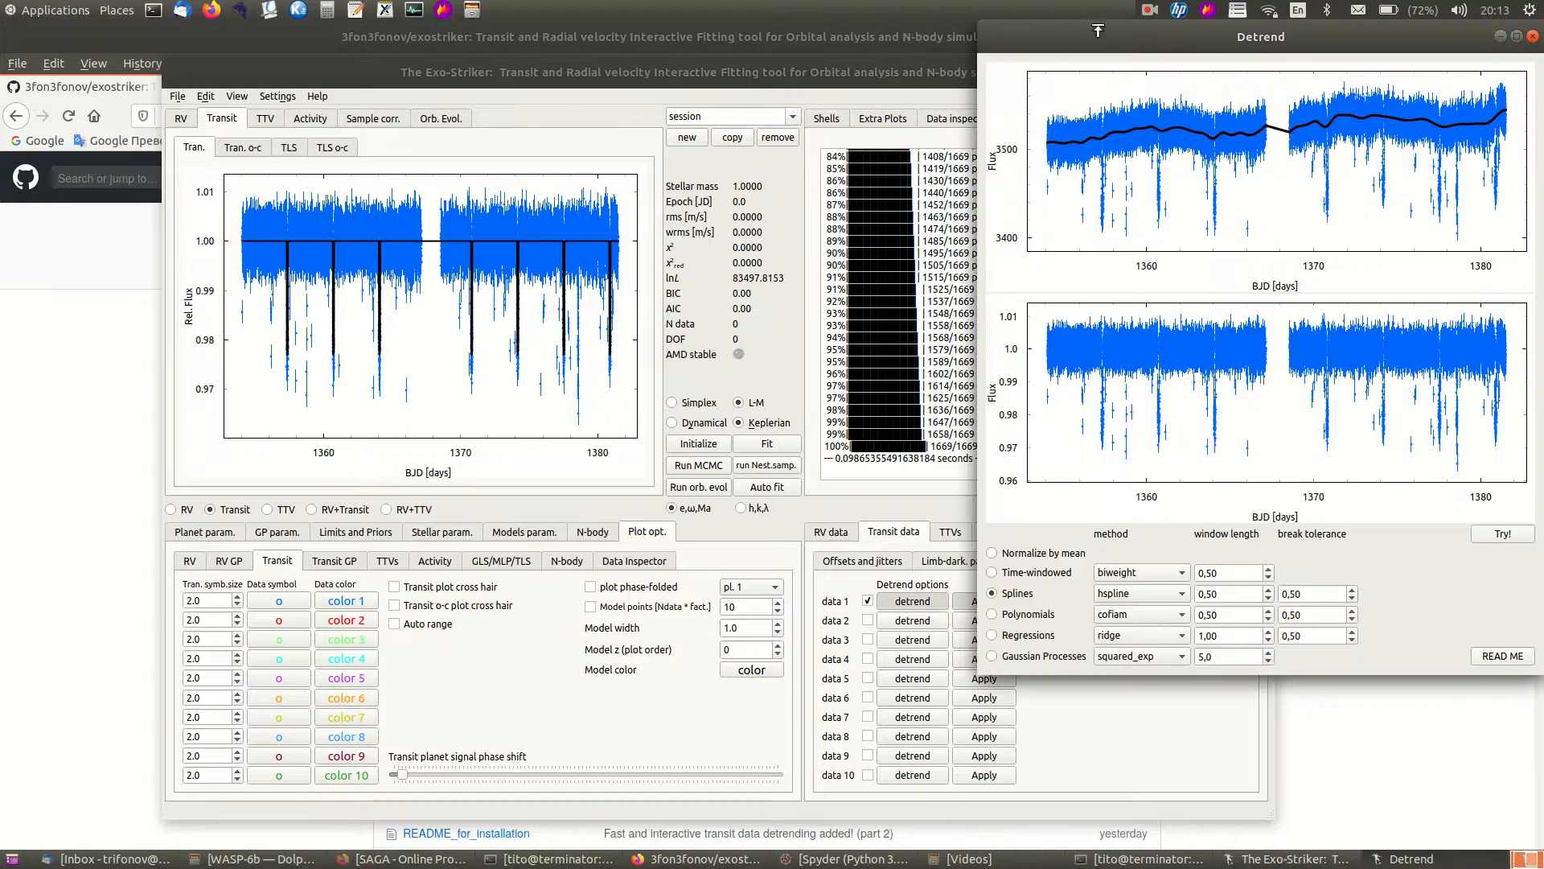
{"action": "left_click_drag", "start_coordinate": [1098, 29], "coordinate": [917, 90]}
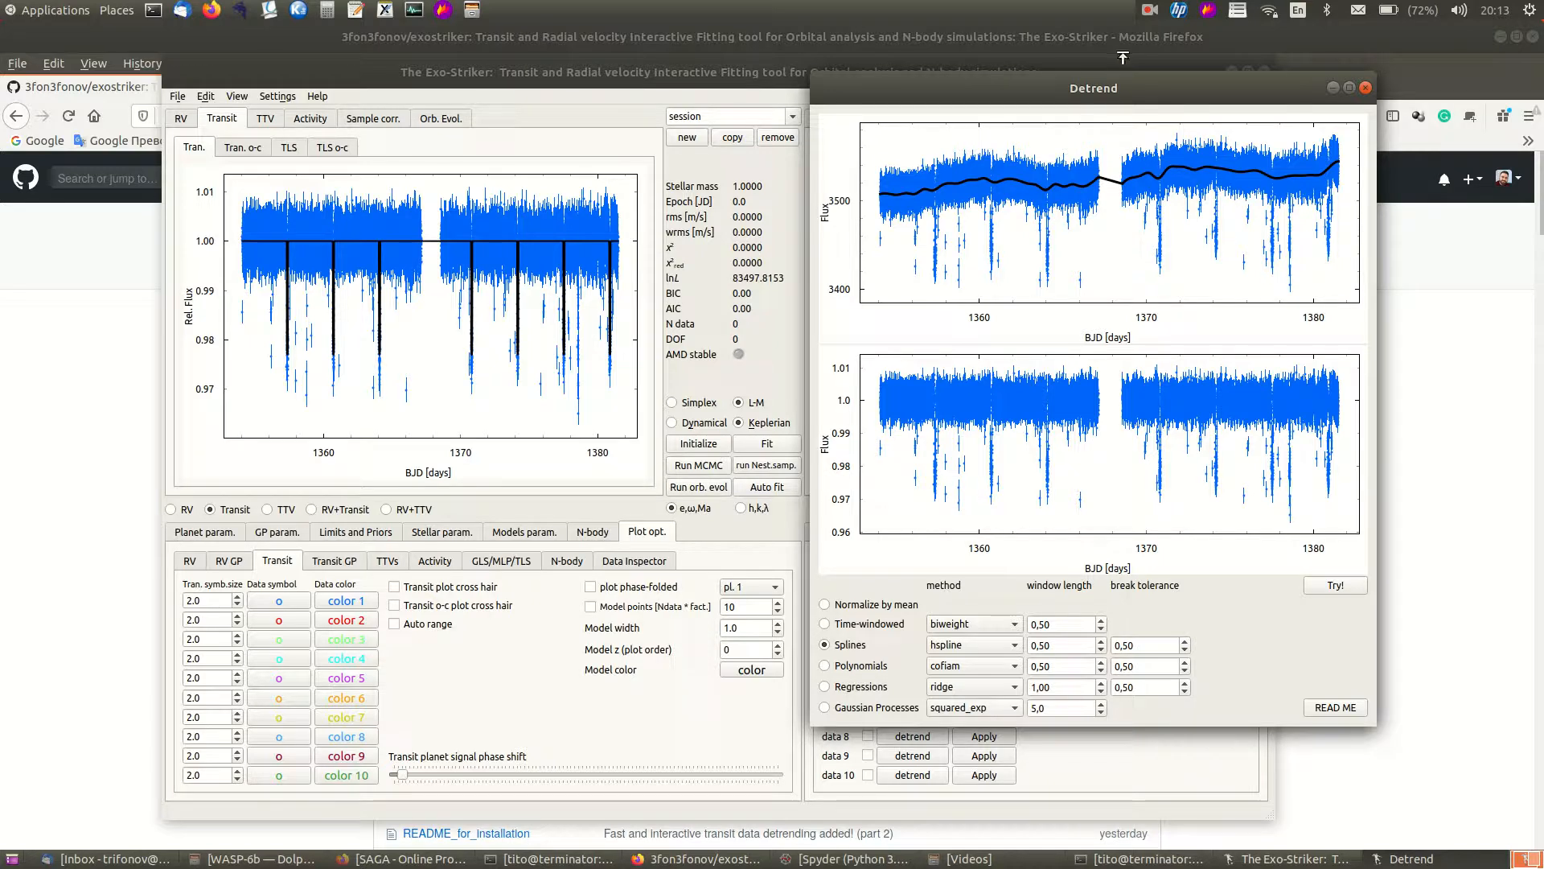
{"action": "left_click", "coordinate": [1150, 11]}
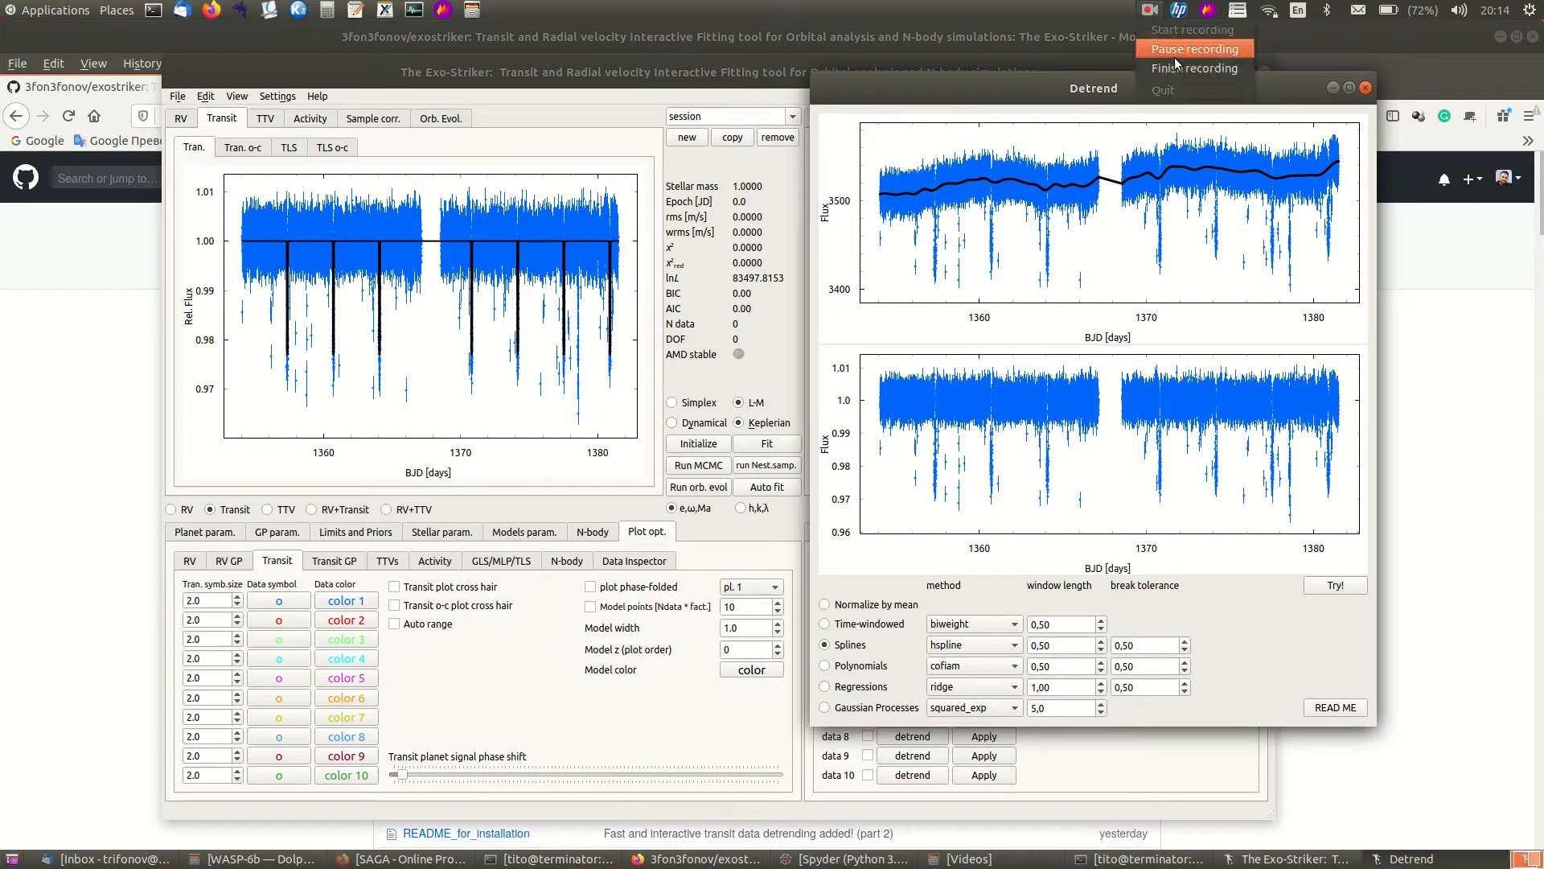